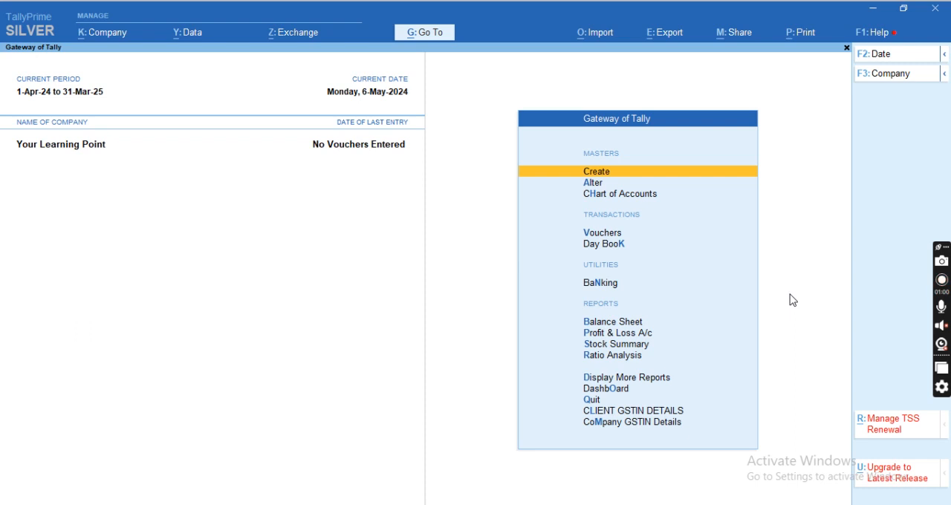
In the company features of Your Learning Point, enable Maintain Expiry Date for Batches.
key("F11")
key("Return")
key("Return")
key("Return")
key("Return")
key("Return")
key("Return")
key("Return")
key("Return")
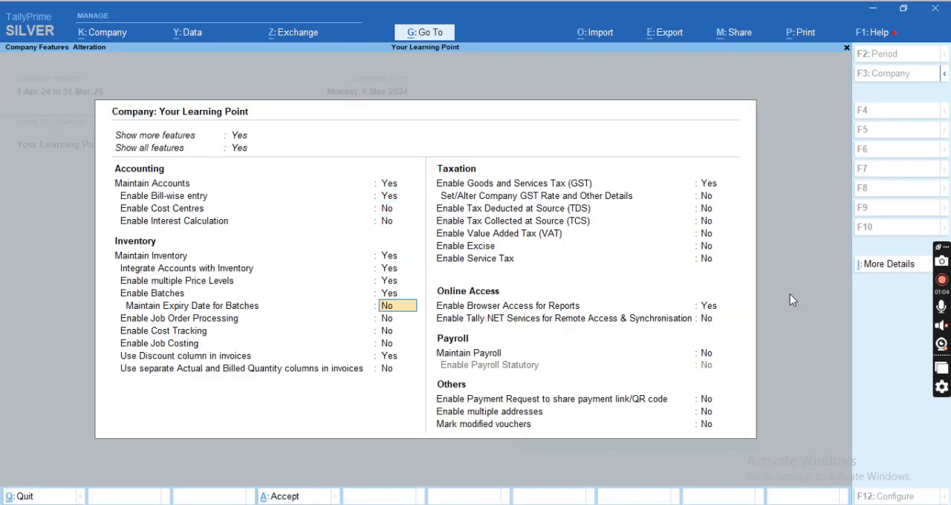
type("y")
key("Return")
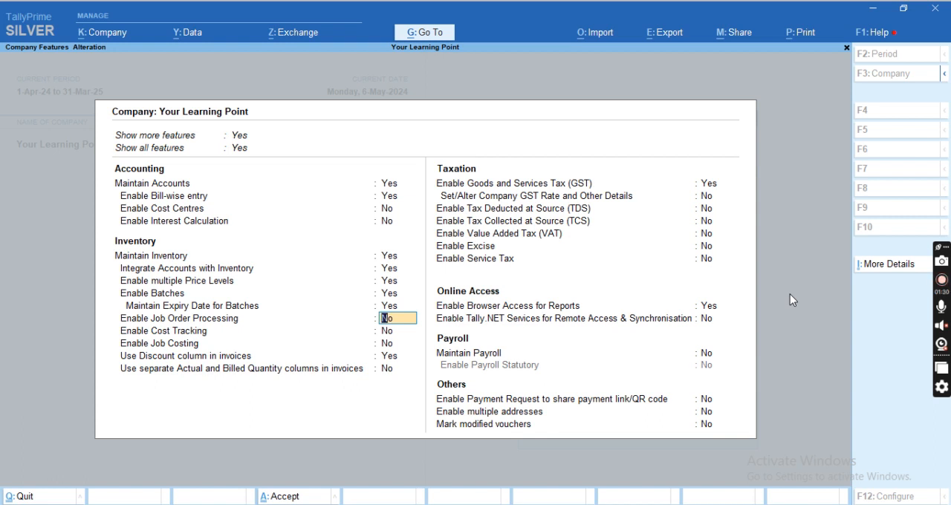
Go through the remaining inventory features and save the company feature settings.
key("Up")
key("Down")
key("Down")
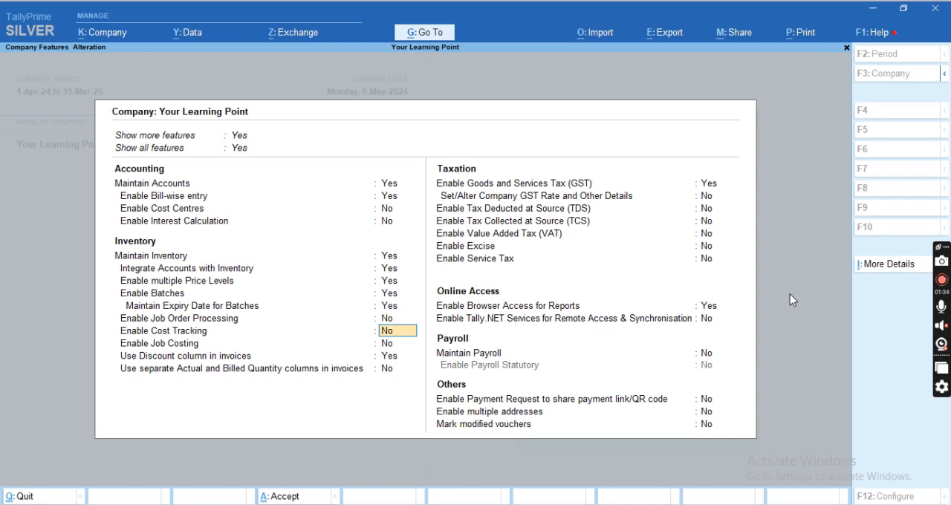
key("Down")
key("ctrl")
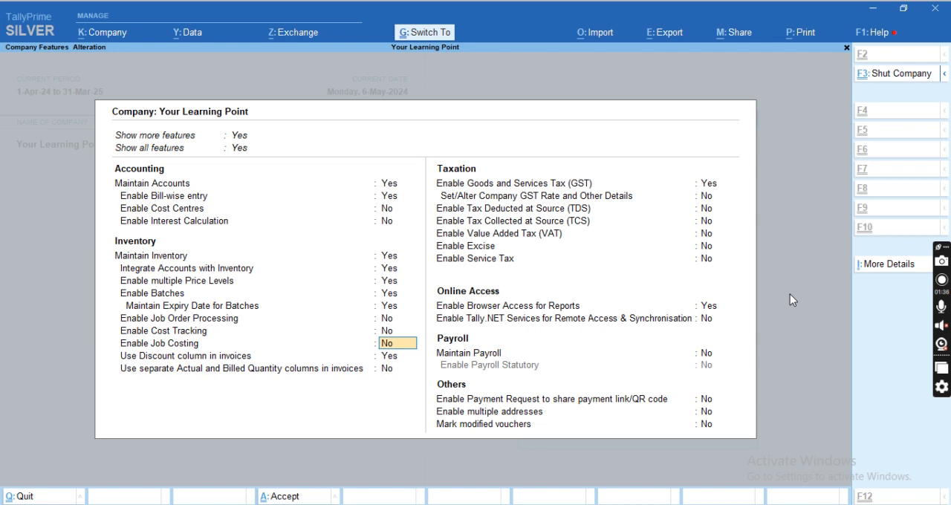
key("Down")
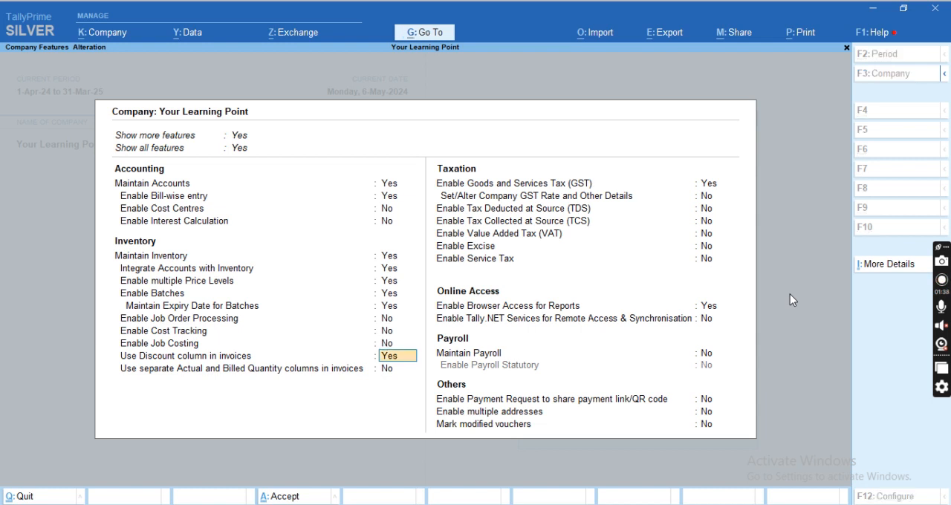
key("ctrl")
key("ctrl+a")
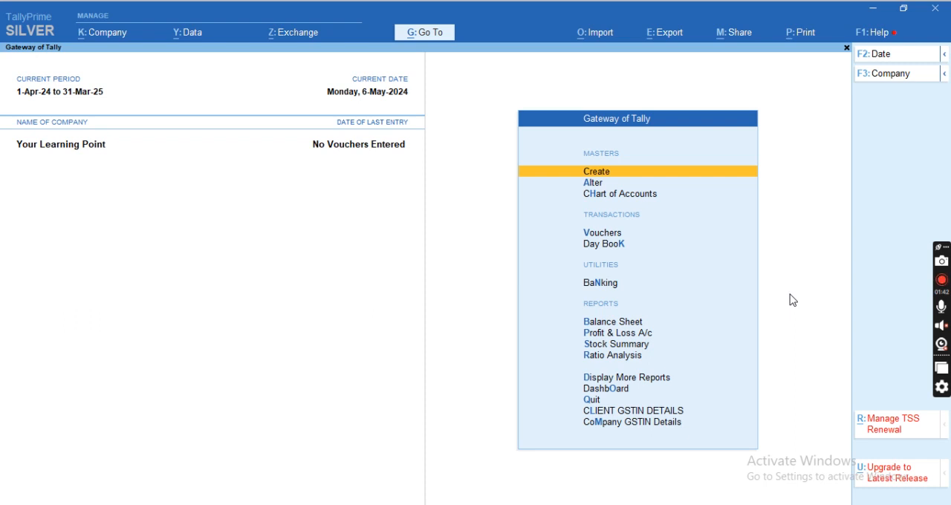
Start a new purchase voucher from the Gateway of Tally.
key("Escape")
key("n")
key("v")
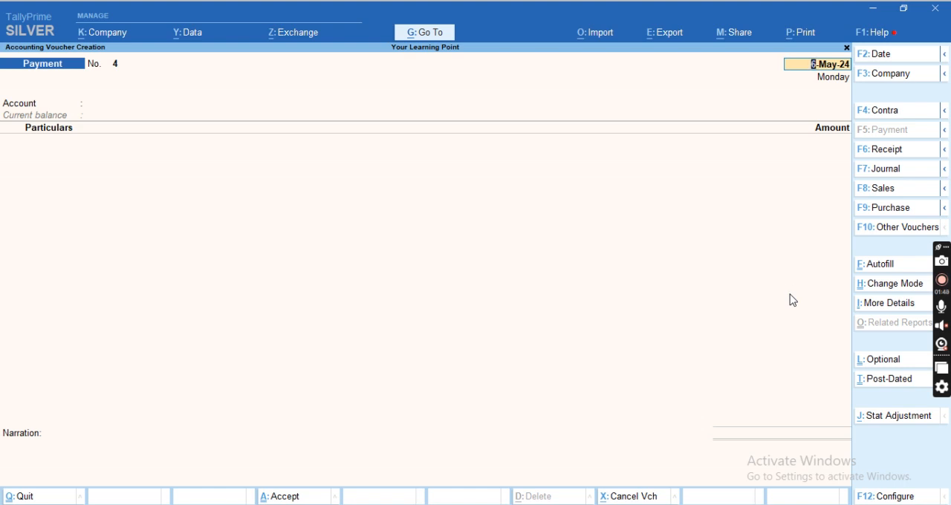
key("F9")
key("Return")
key("Return")
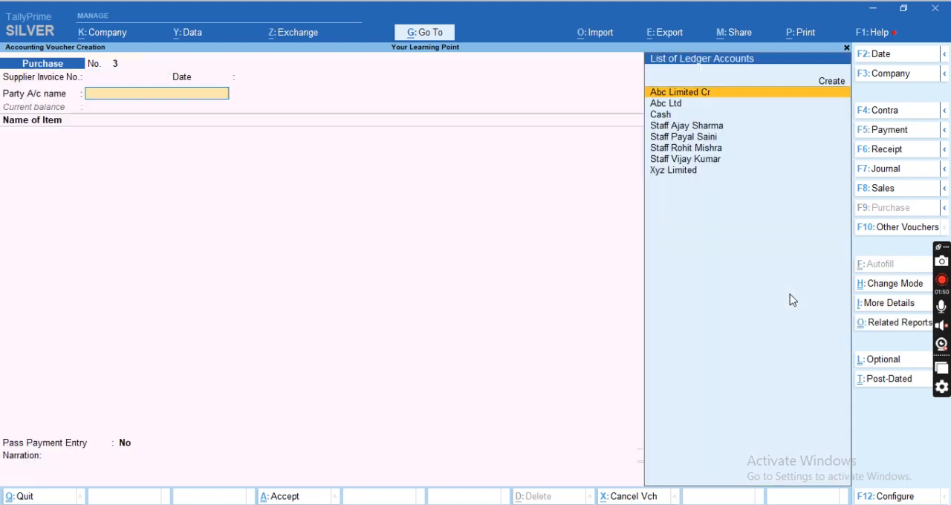
Enter supplier invoice number 1251 with the date 6-May-24 in the purchase voucher.
key("BackSpace")
key("BackSpace")
type("1251")
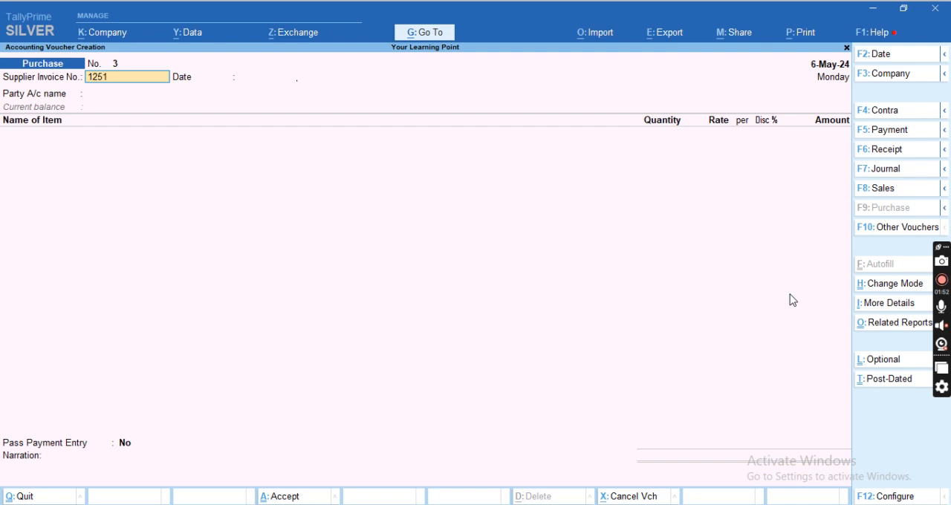
key("Return")
type("1")
key("BackSpace")
type("6-May-24")
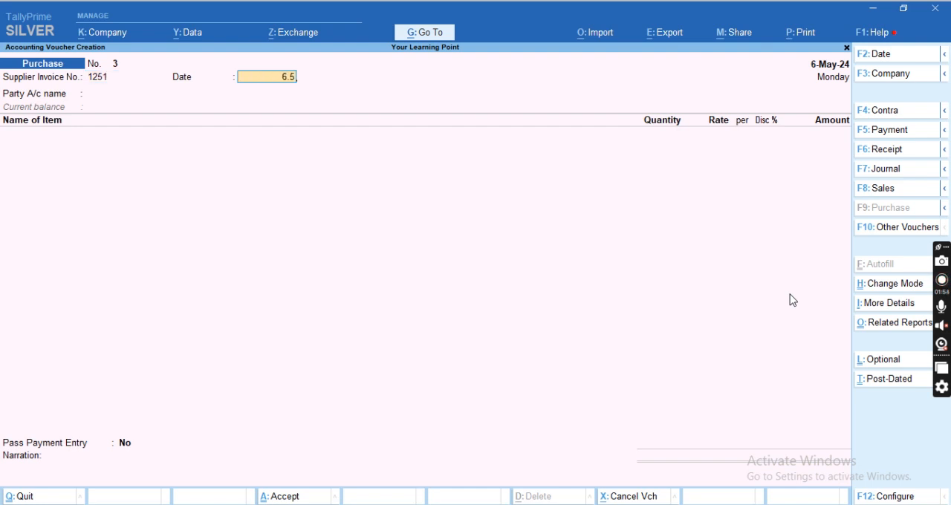
key("Return")
Choose Abc Limited Cr as the party account and accept its receipt and party details as they are.
key("Return")
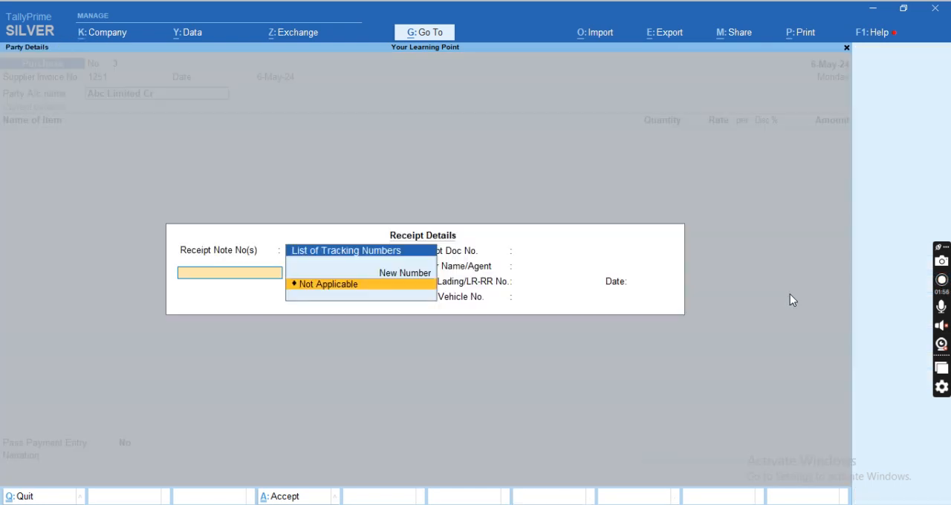
key("Return")
key("Return")
key("Return")
key("ctrl+a")
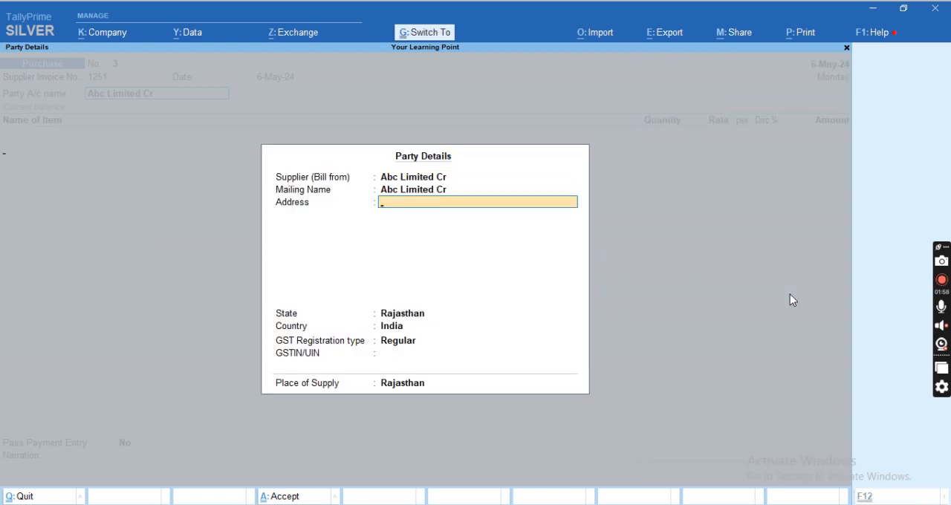
key("ctrl+a")
Select RAM 8GB as the first stock item of the purchase voucher.
key("Up")
key("Up")
key("Up")
key("Up")
key("Up")
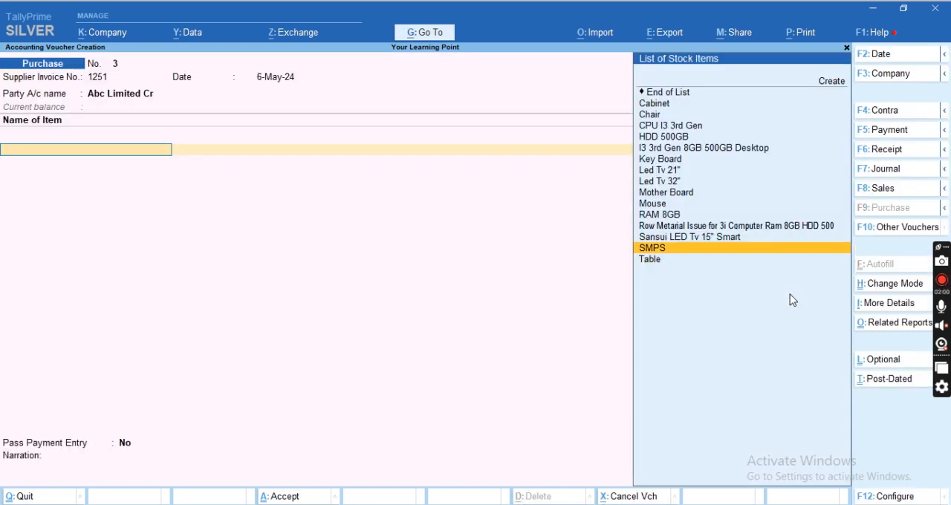
key("Return")
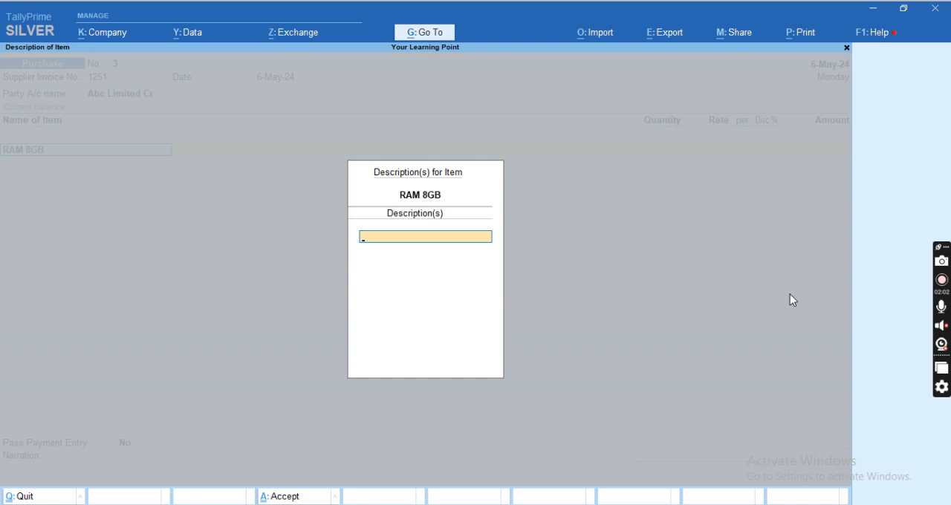
key("Return")
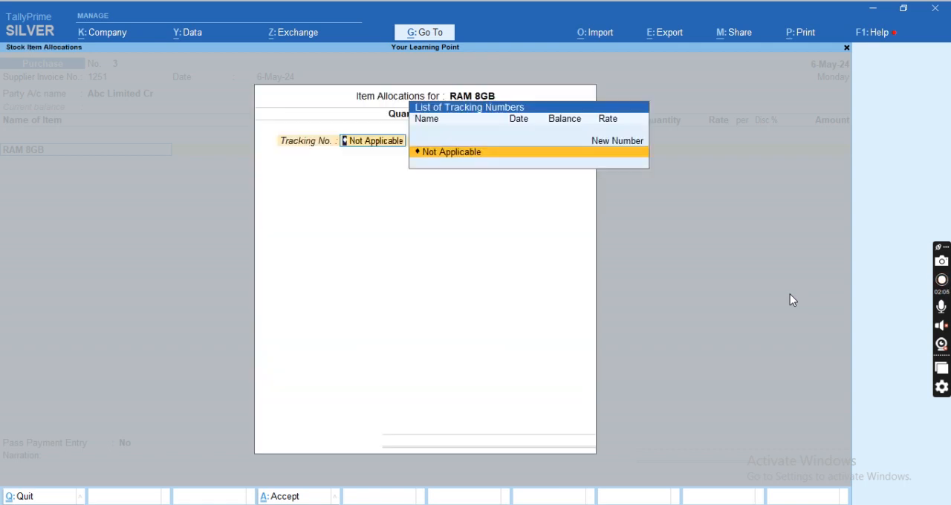
key("Return")
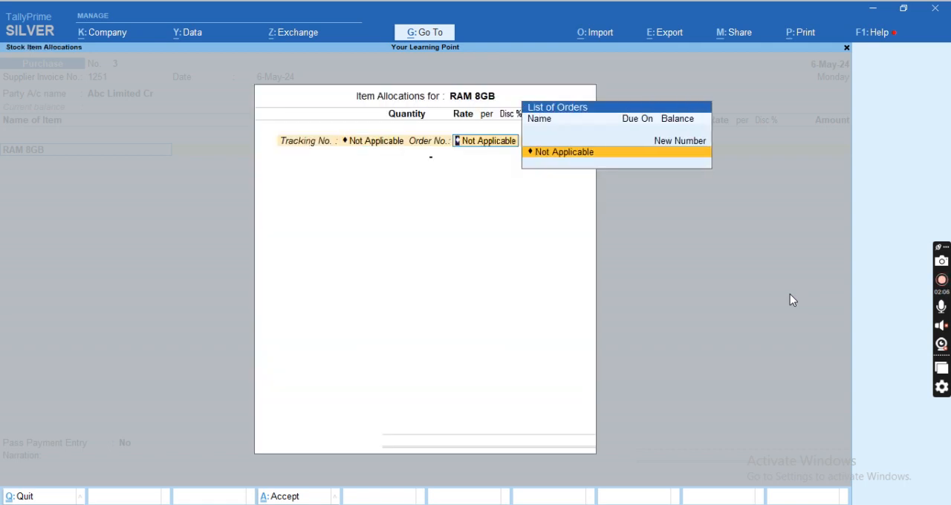
key("Return")
key("BackSpace")
key("BackSpace")
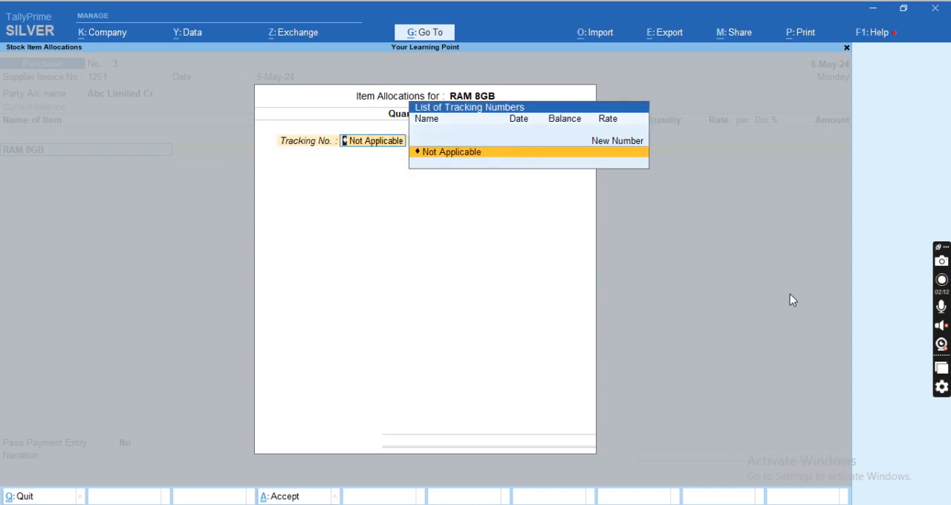
key("Escape")
Alter the RAM 8GB stock item to be maintained in batches, without manufacturing or expiry dates, and save it.
key("ctrl+Return")
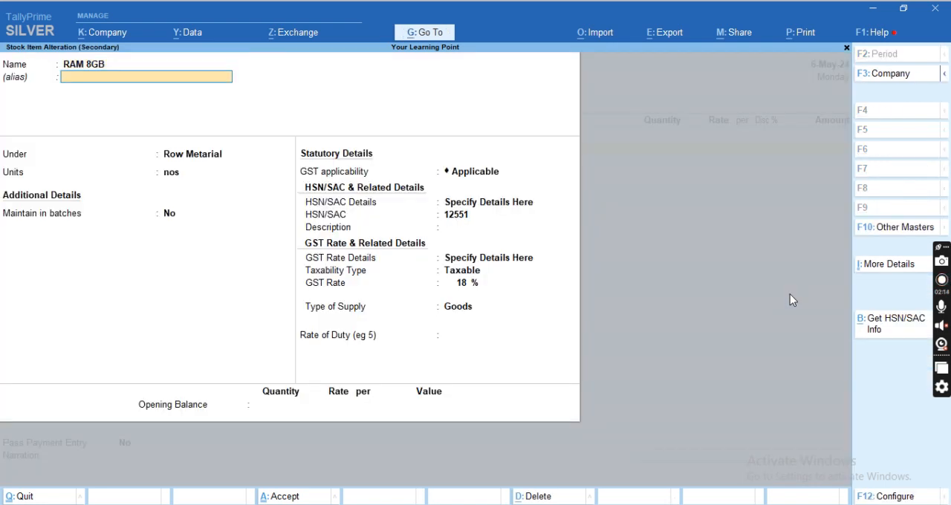
key("Return")
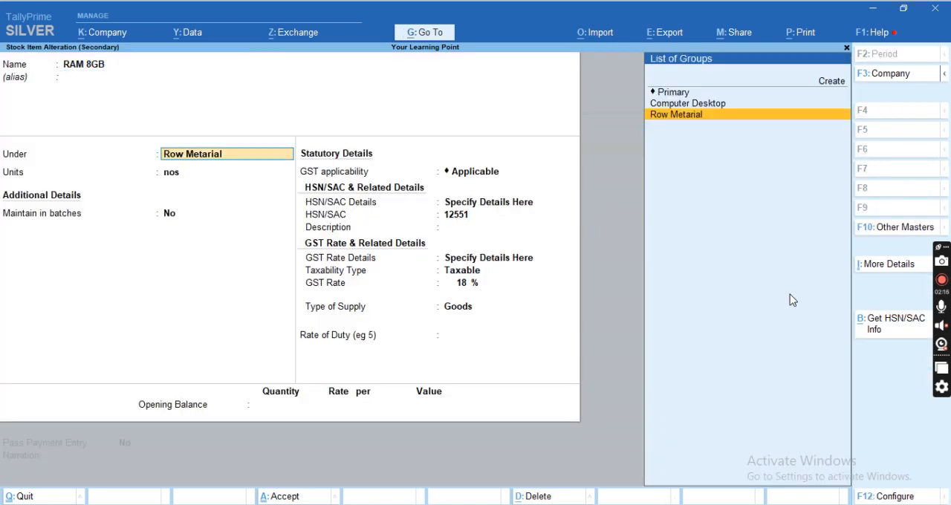
key("Return")
key("Return")
type("y")
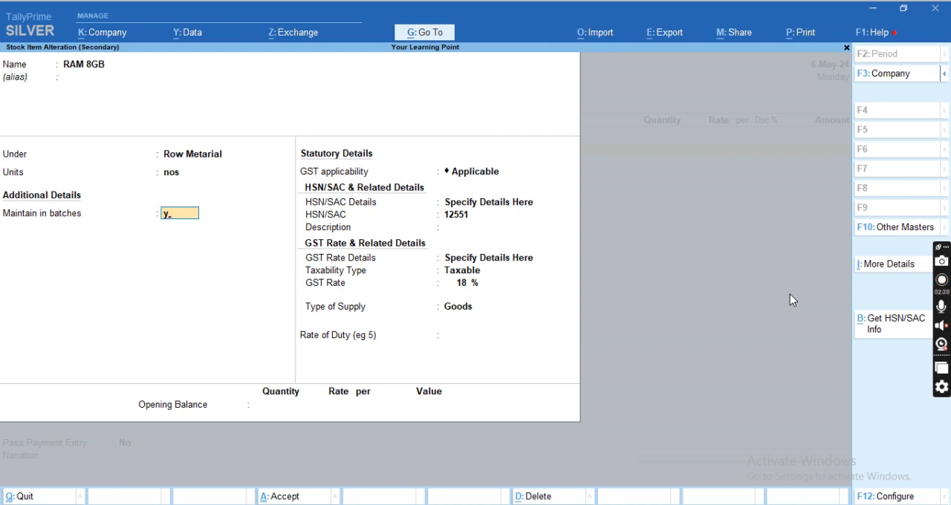
key("Return")
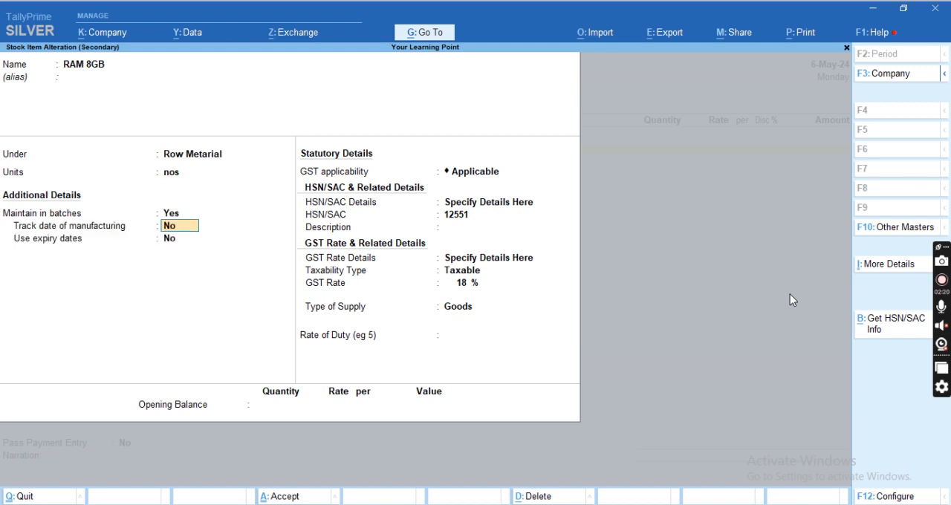
key("Return")
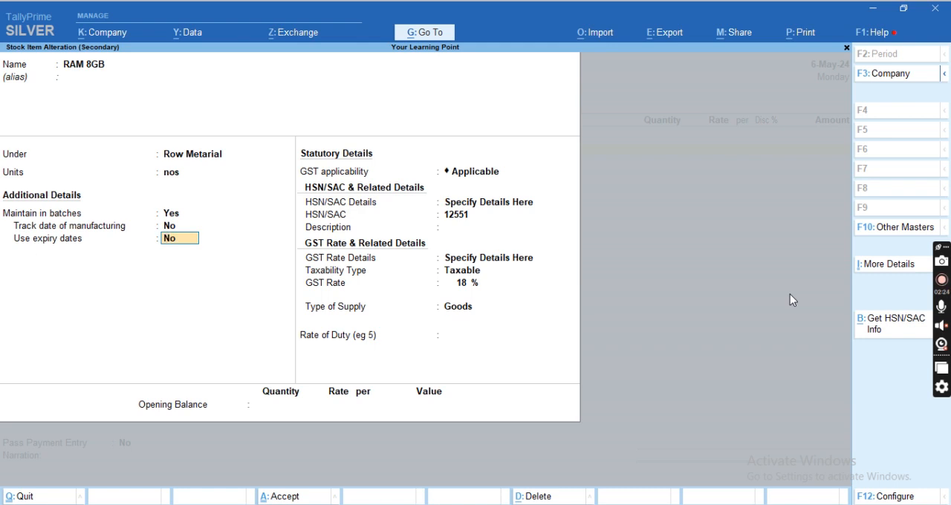
key("ctrl+a")
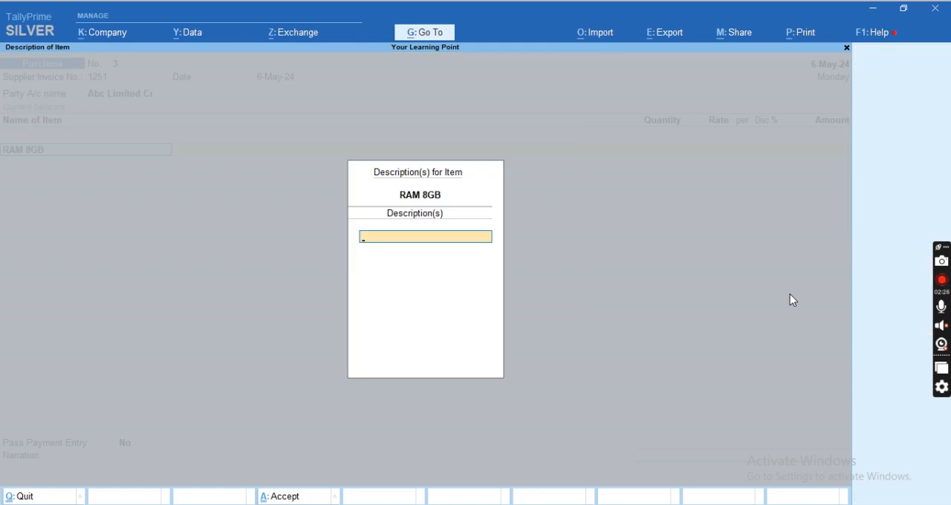
Select HDD 500GB and alter this stock item to be maintained in batches, without manufacturing or expiry dates.
key("Return")
type("Hd")
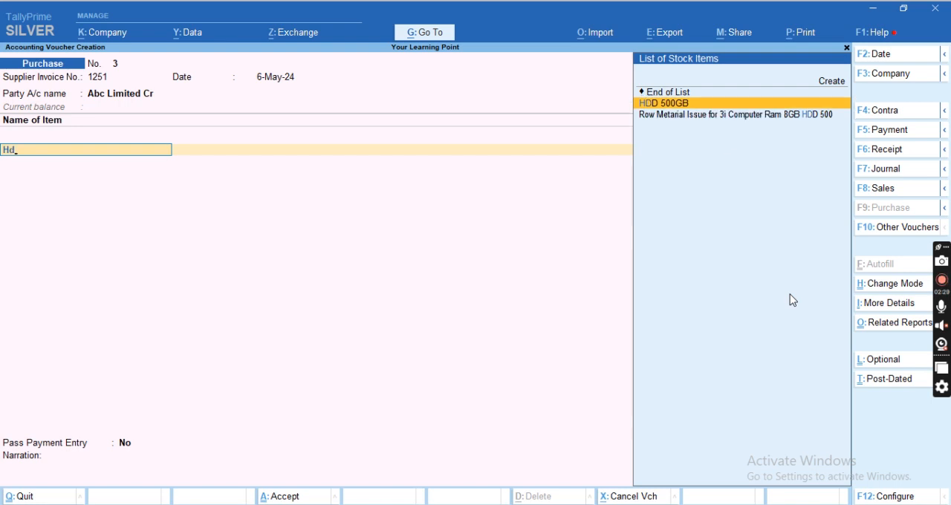
key("Return")
key("Escape")
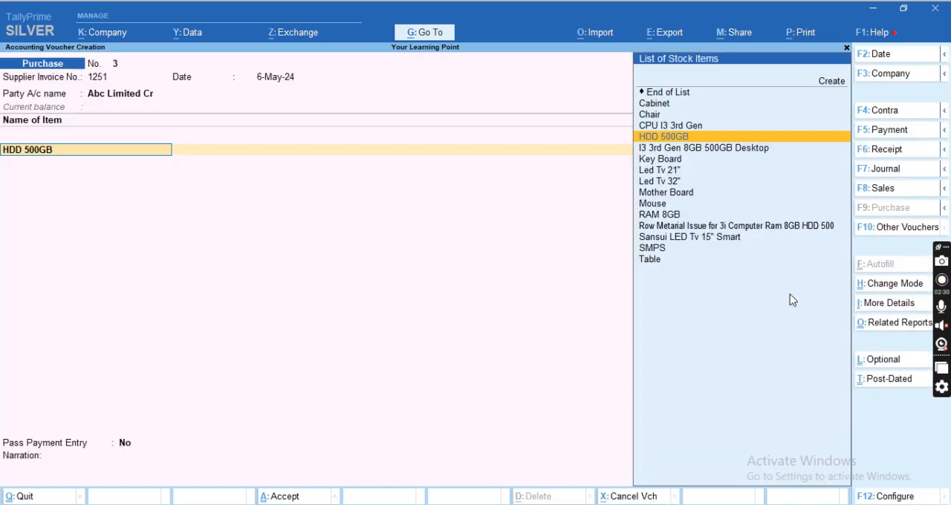
key("ctrl+Return")
key("Return")
key("Return")
key("Return")
type("y")
key("Return")
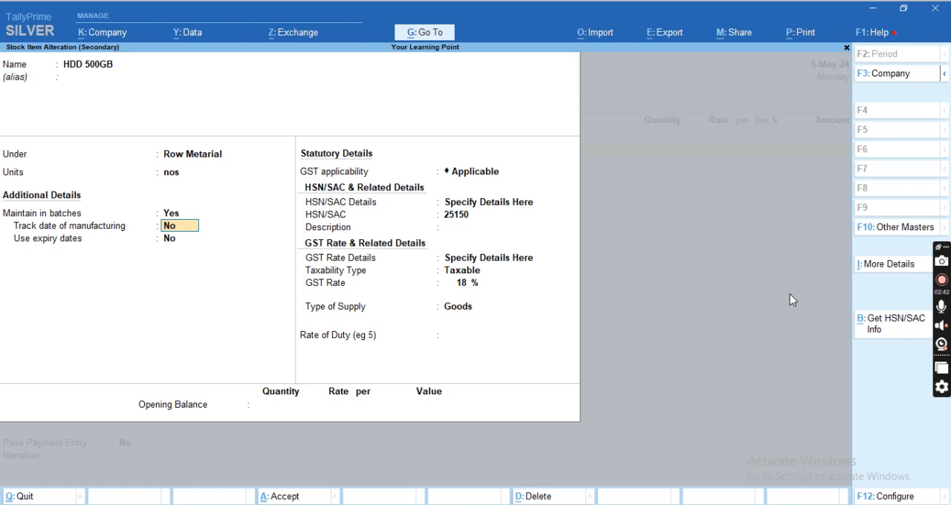
key("Return")
key("Return")
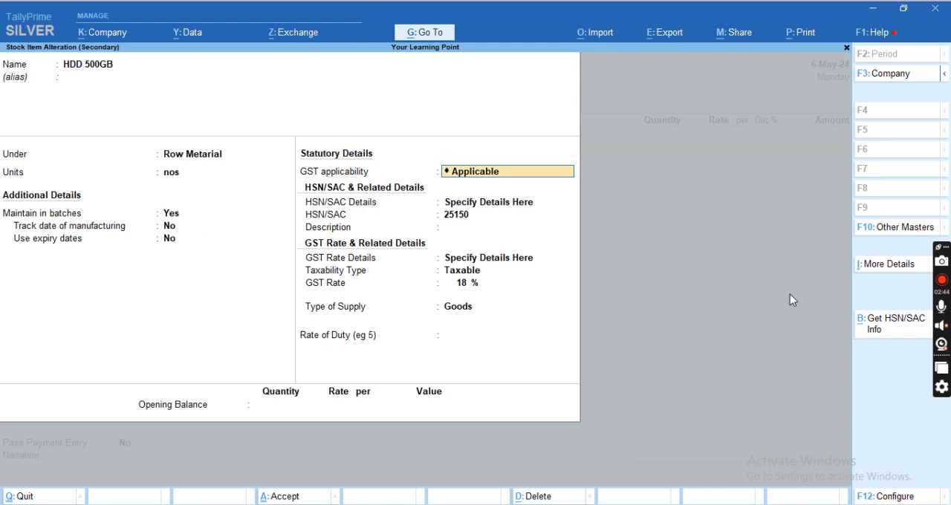
key("ctrl+a")
key("Escape")
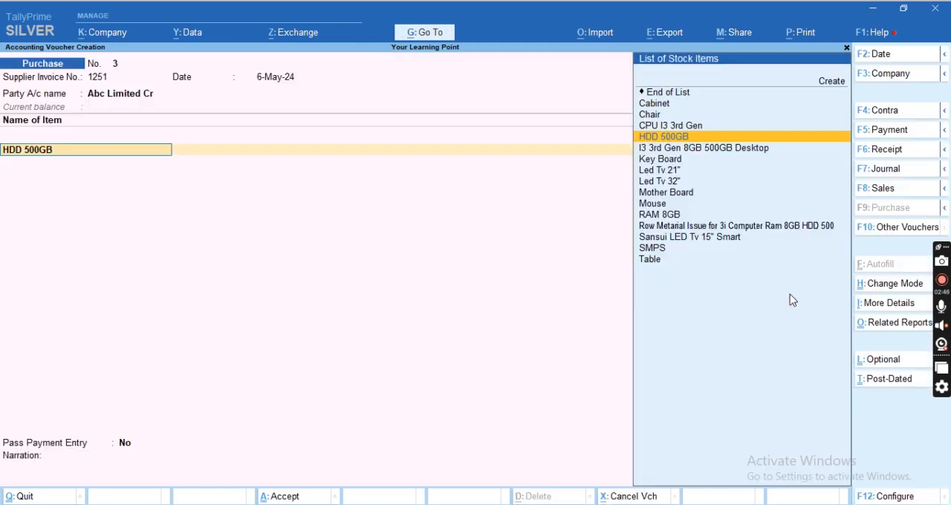
Set the voucher's item line to RAM 8GB, with Not Applicable for its tracking and order numbers.
key("Down")
key("Down")
key("Down")
key("Down")
key("Down")
key("Down")
key("Down")
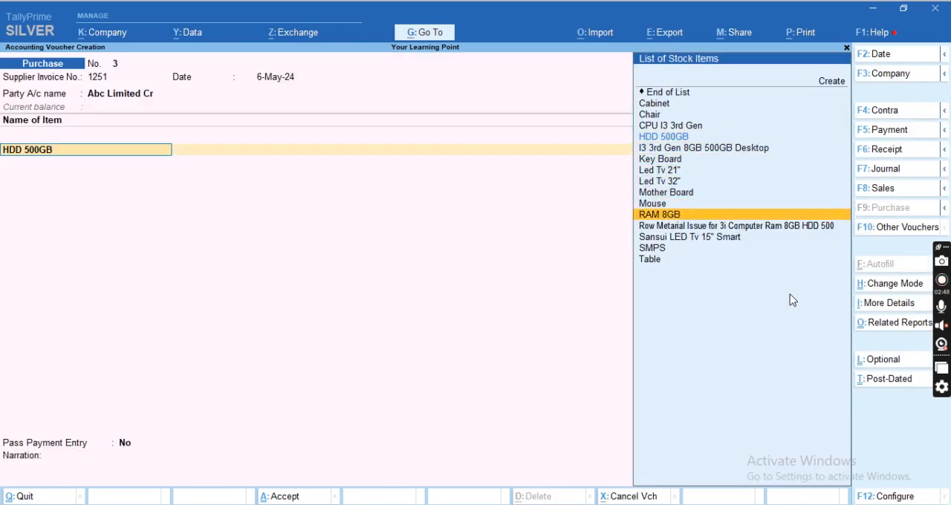
key("Return")
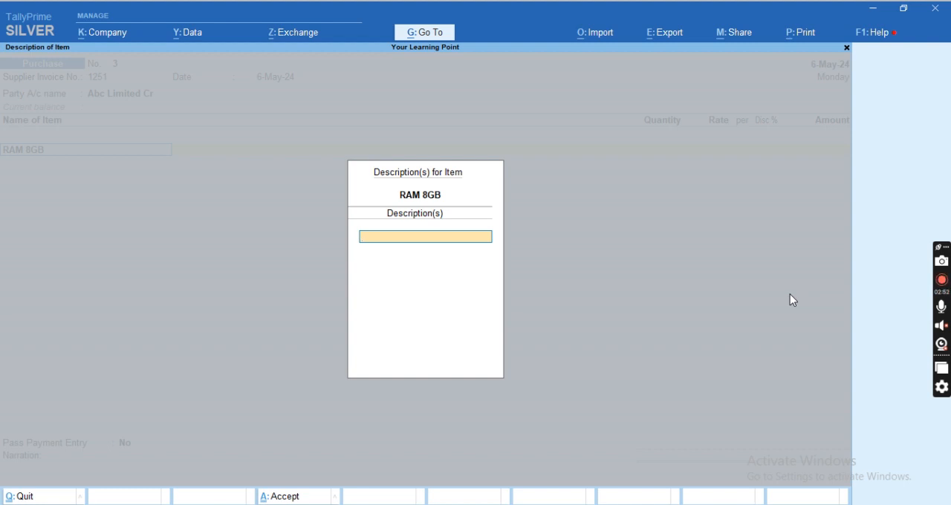
key("Return")
key("Return")
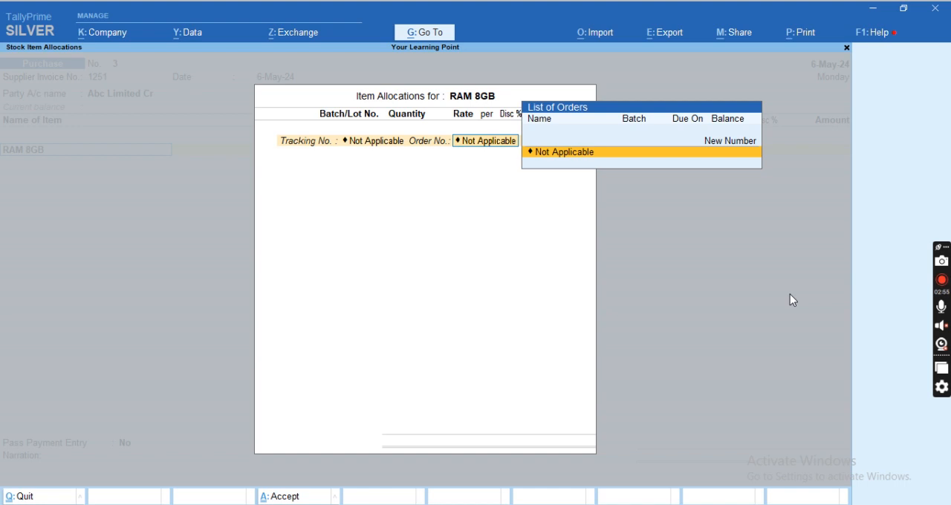
key("Return")
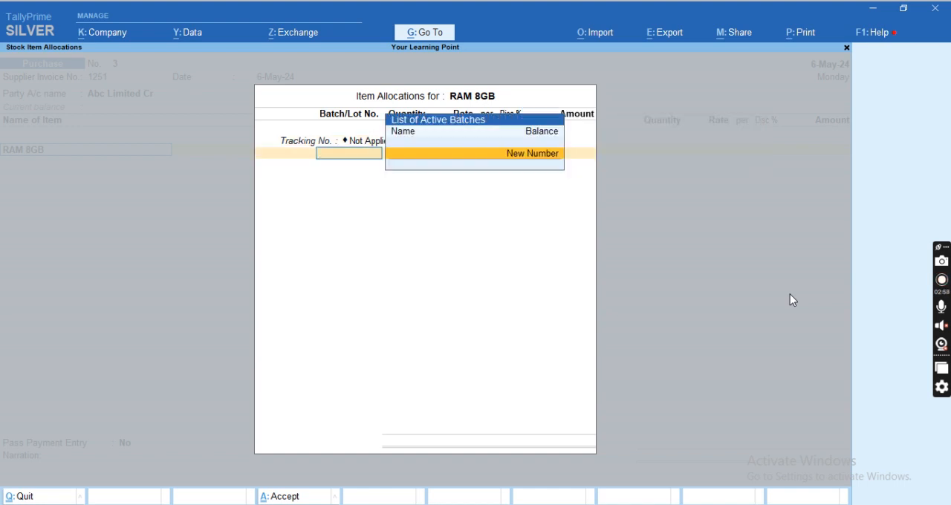
Allocate 10 nos of RAM 8GB to a new batch 2A124 at a rate of 1350 and accept the item line.
key("Return")
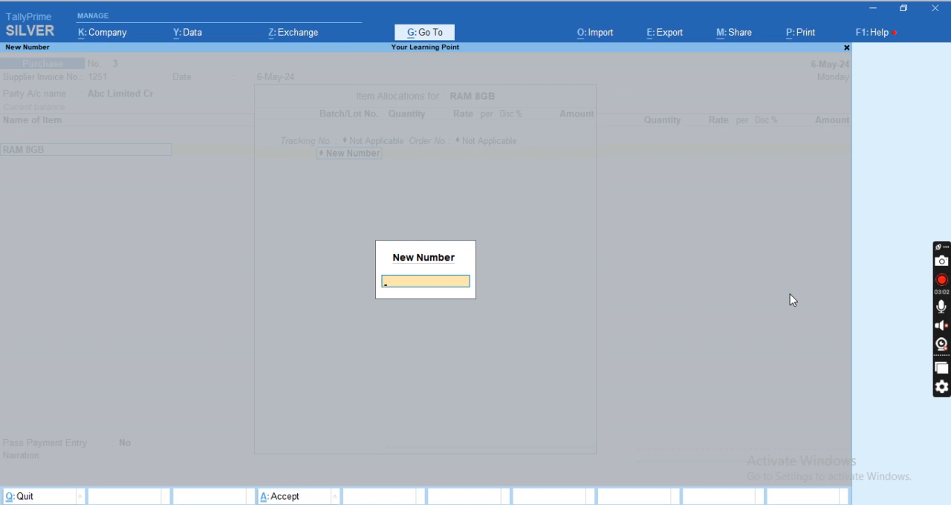
type("2A124")
key("Return")
type("10")
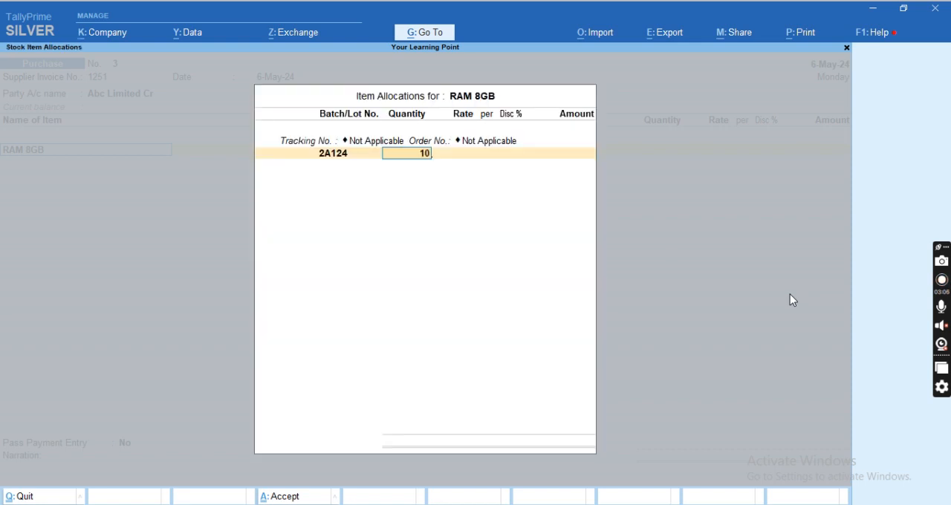
key("Return")
type("1350")
key("Return")
key("Return")
key("Return")
key("Return")
key("Return")
key("Return")
Add HDD 500GB as the second item line, with Not Applicable for tracking and order numbers, and start a new batch number.
type("H")
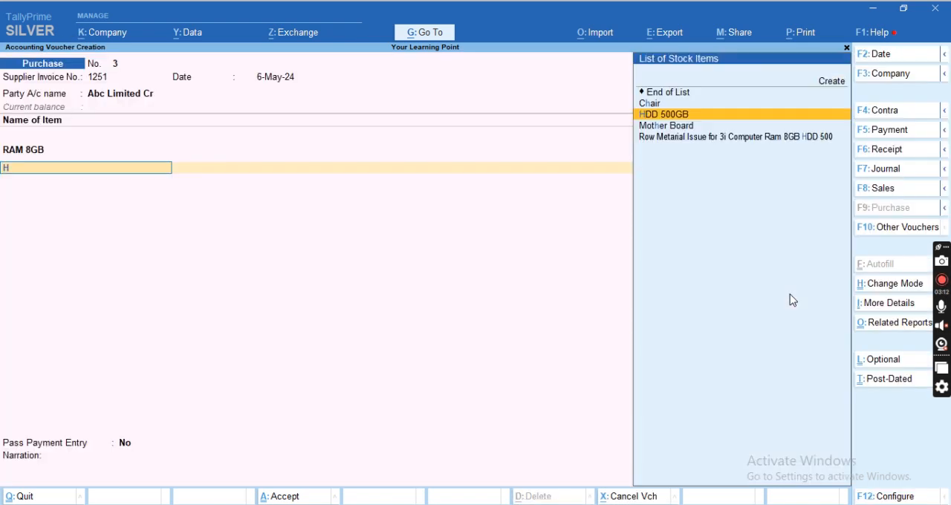
key("Return")
key("Return")
key("Return")
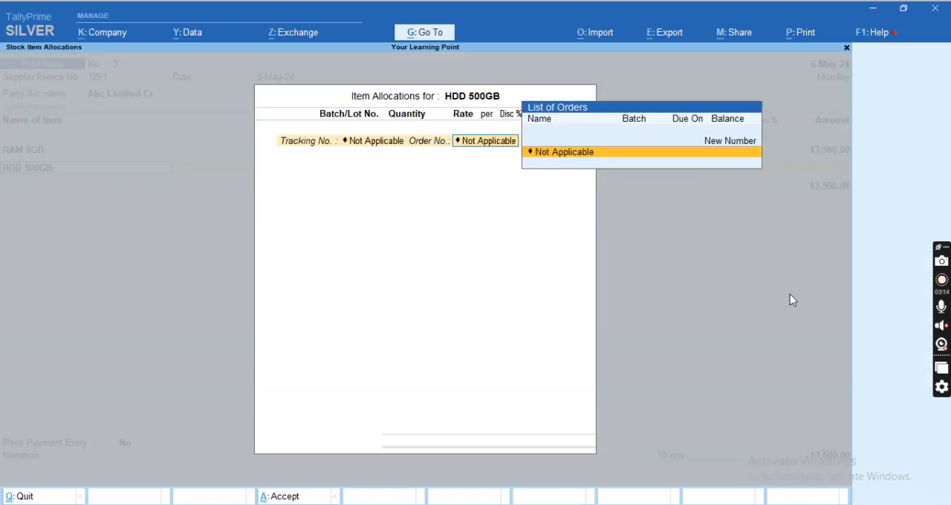
key("Return")
key("Return")
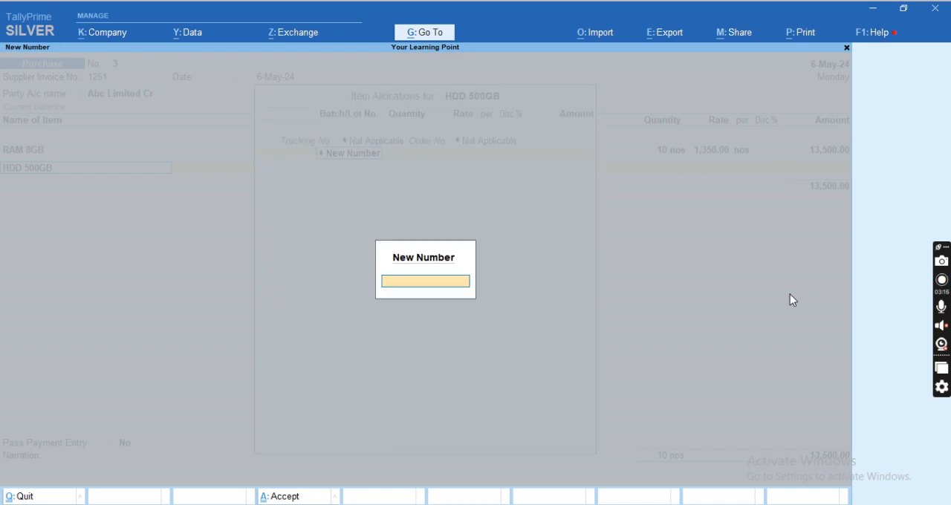
Allocate 15 nos of HDD 500GB to new batch 2A2024 at a rate of 3501 and accept the Purchase ledger allocation.
type("2A2024")
key("Return")
key("Return")
key("BackSpace")
type("15")
key("Return")
type("3501")
key("Return")
key("Return")
key("Return")
key("Return")
key("Return")
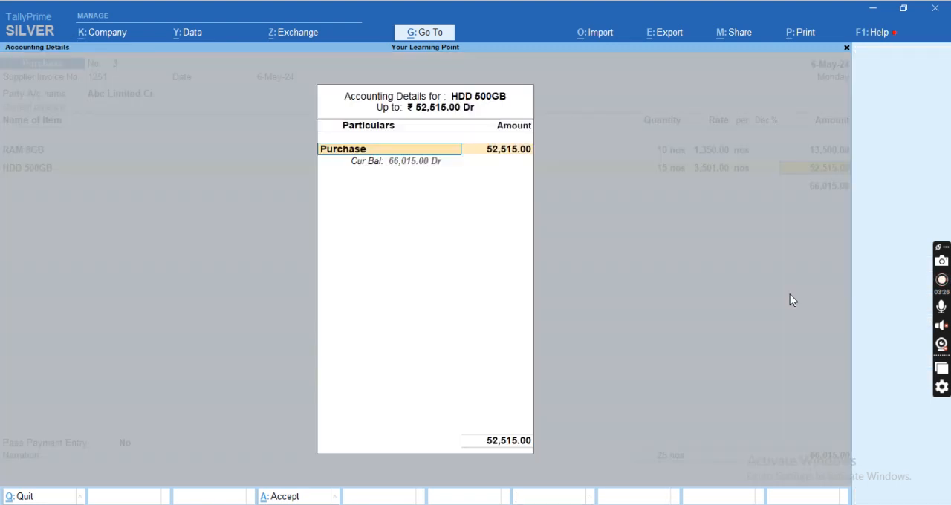
key("Return")
Add the CGST and SGST tax ledgers below the purchase voucher's item lines.
type("C")
key("Return")
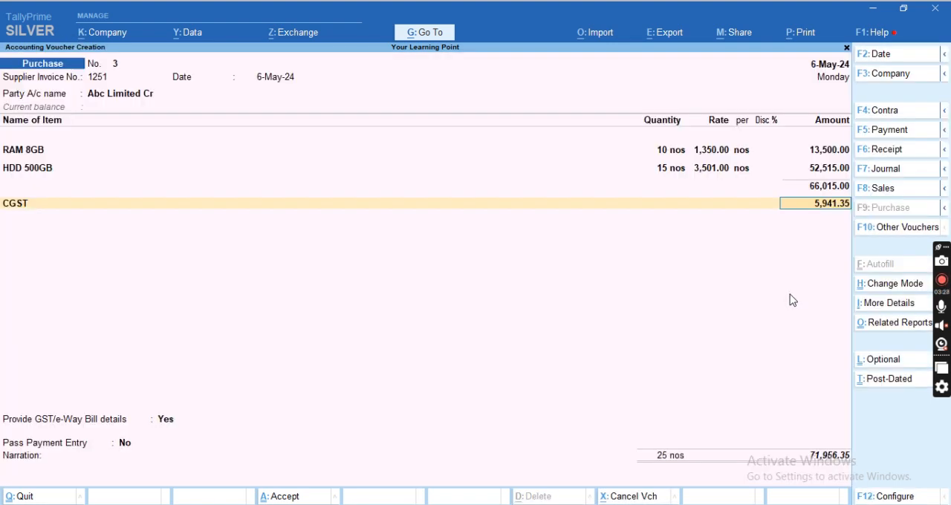
key("Return")
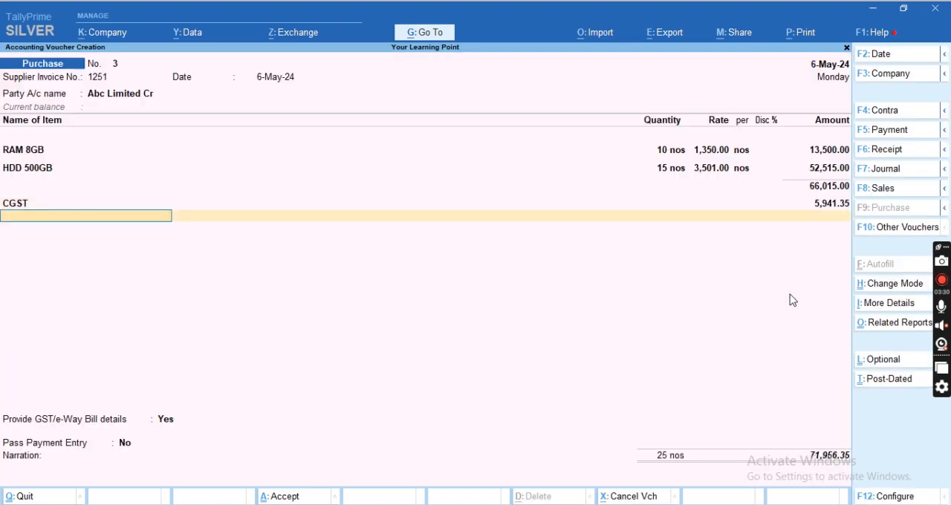
type("SG")
key("Return")
Add the Roud Off ledger to the voucher and end the ledger list.
key("Return")
Set Provide GST/e-Way Bill details to No, leave the narration blank and save the purchase voucher.
key("Return")
type("R")
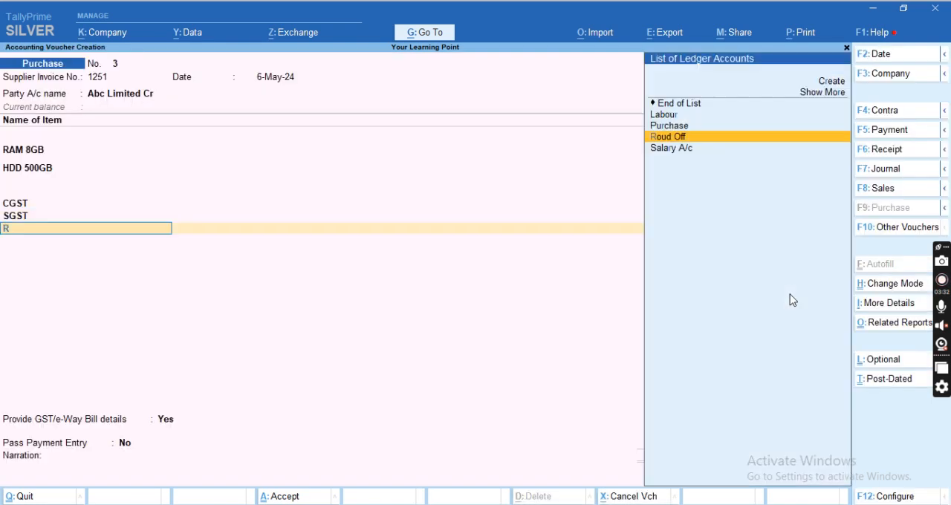
type("o")
key("Return")
key("Return")
key("Return")
key("Return")
key("Down")
key("Return")
key("Return")
key("Return")
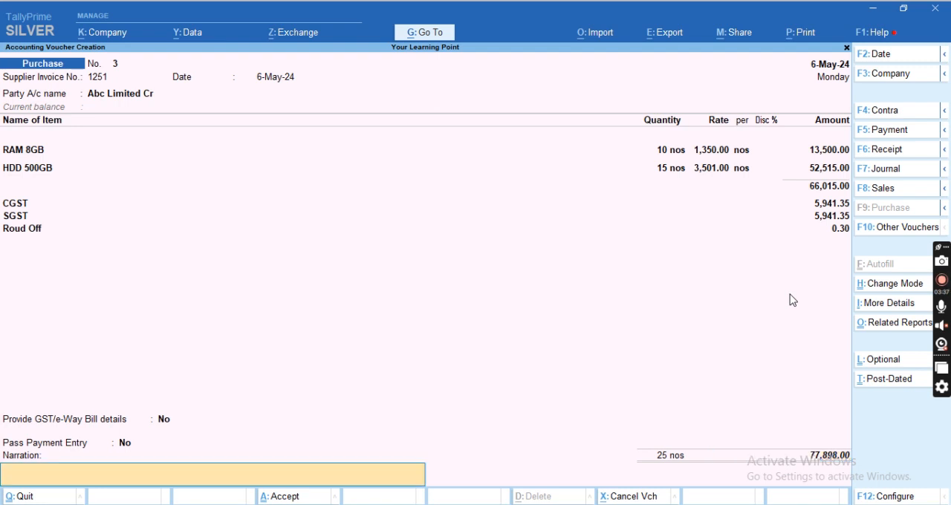
key("Return")
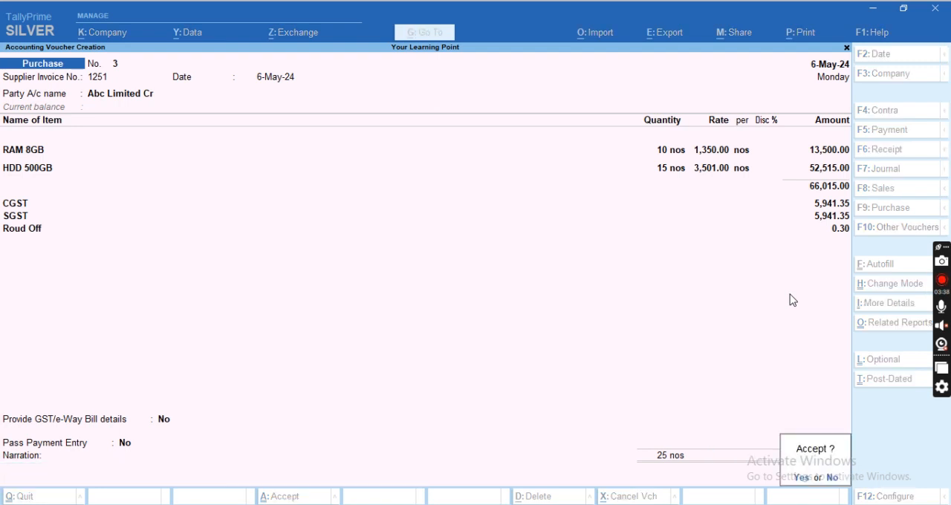
key("Return")
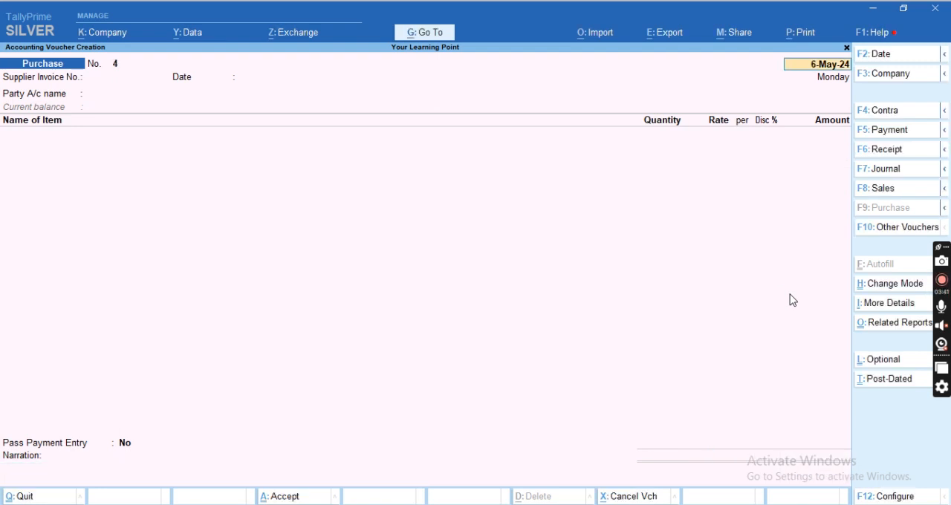
Leave voucher entry and open the Stock Summary down to the items of the Row Metarial group.
key("Escape")
key("Escape")
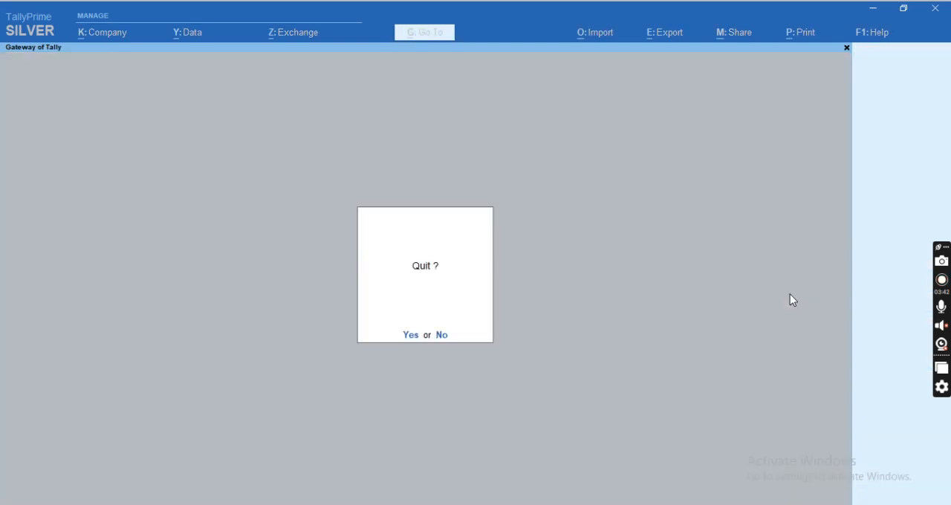
key("Escape")
key("s")
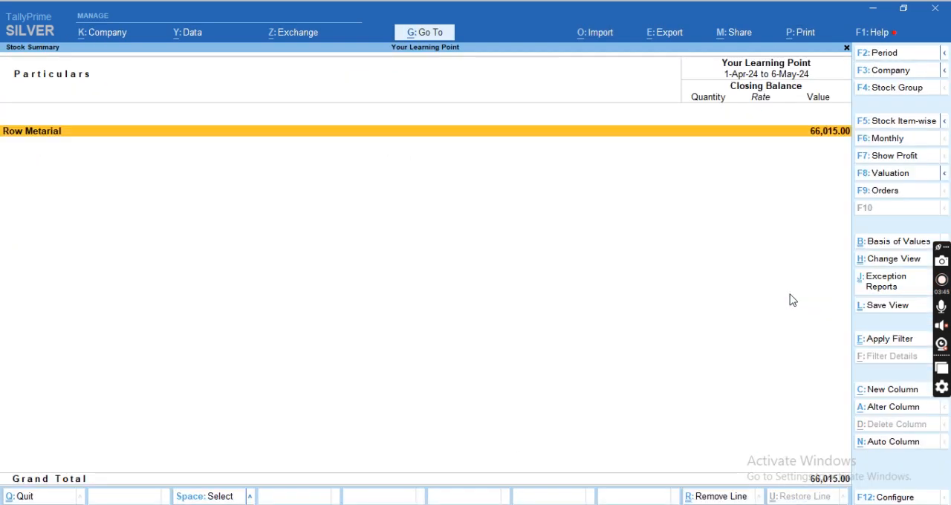
key("Return")
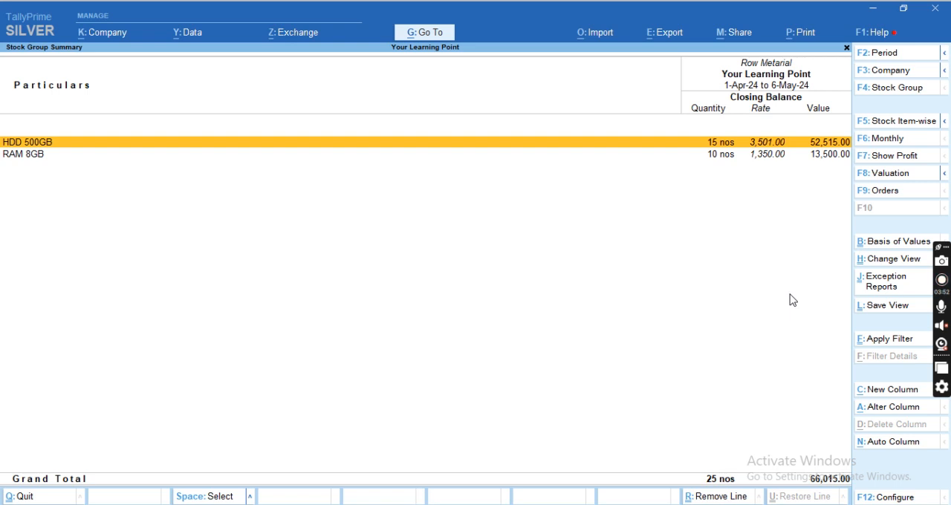
Expand HDD 500GB and RAM 8GB in the stock group summary to review their batches.
key("shift+Return")
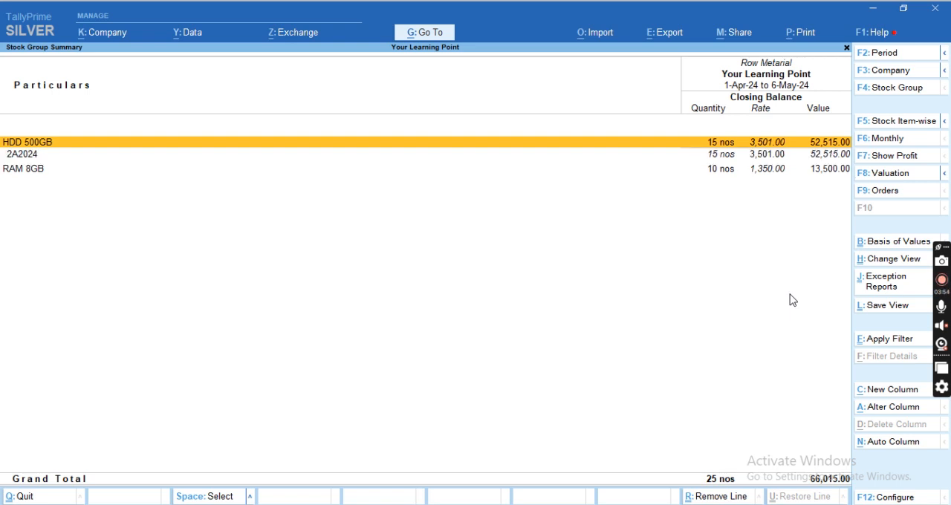
key("Down")
key("Down")
key("Up")
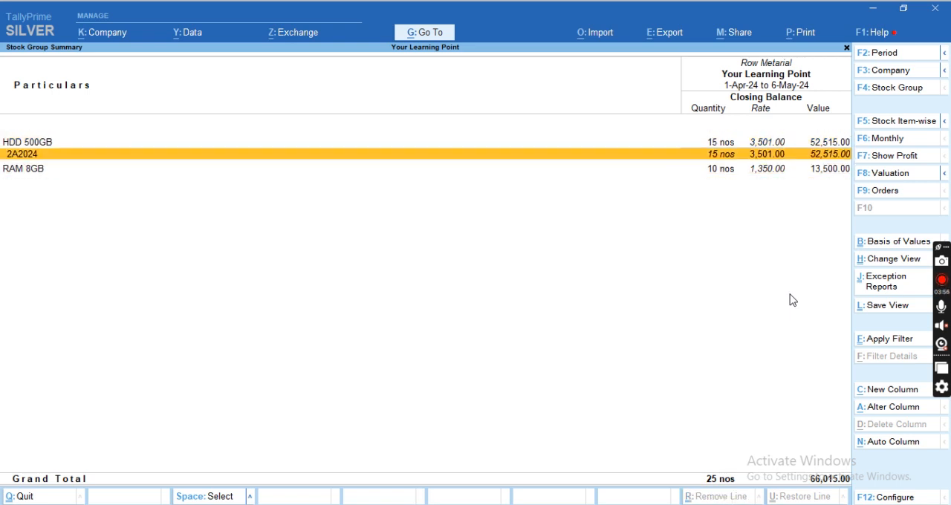
key("Down")
key("shift+Return")
key("Down")
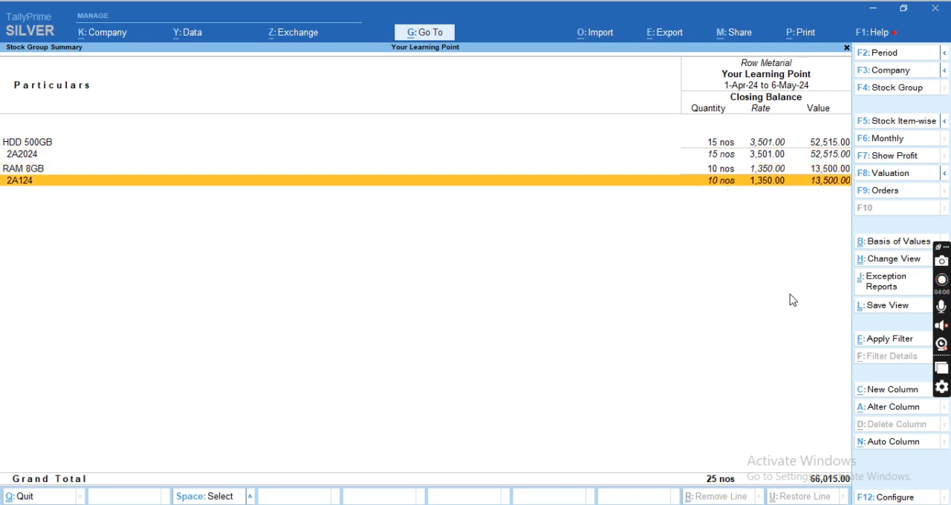
key("Up")
key("Up")
Leave the stock report and start a new purchase voucher for Abc Limited Cr without a supplier invoice number.
key("Escape")
key("Escape")
key("Escape")
key("Escape")
key("v")
key("Return")
key("Return")
key("Return")
key("Return")
key("Return")
key("Return")
key("Return")
key("Return")
key("Return")
Add RAM 8GB as the item line, with Not Applicable for its tracking and order numbers.
key("Return")
key("Return")
key("Return")
key("Return")
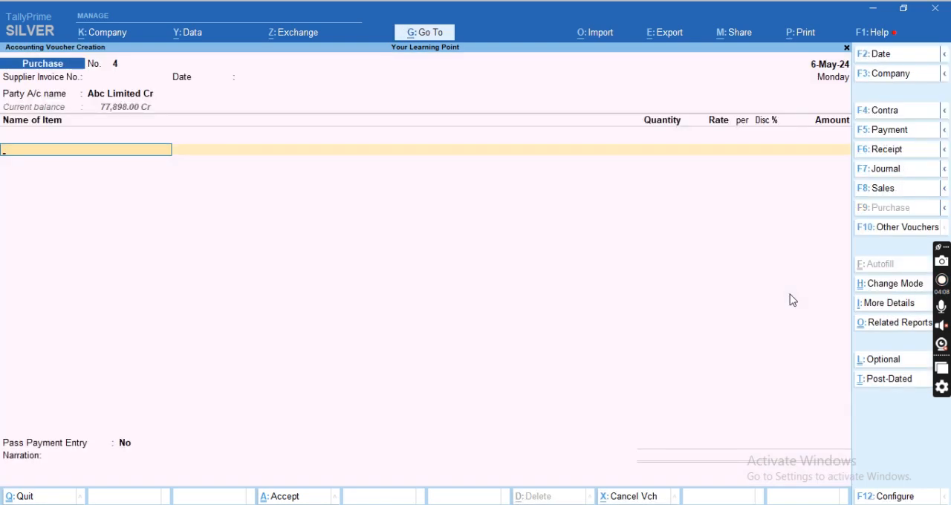
type("RA")
Create the new batch number 2B2021 for the RAM 8GB line.
key("Return")
key("Return")
key("Return")
key("Return")
key("Up")
key("Return")
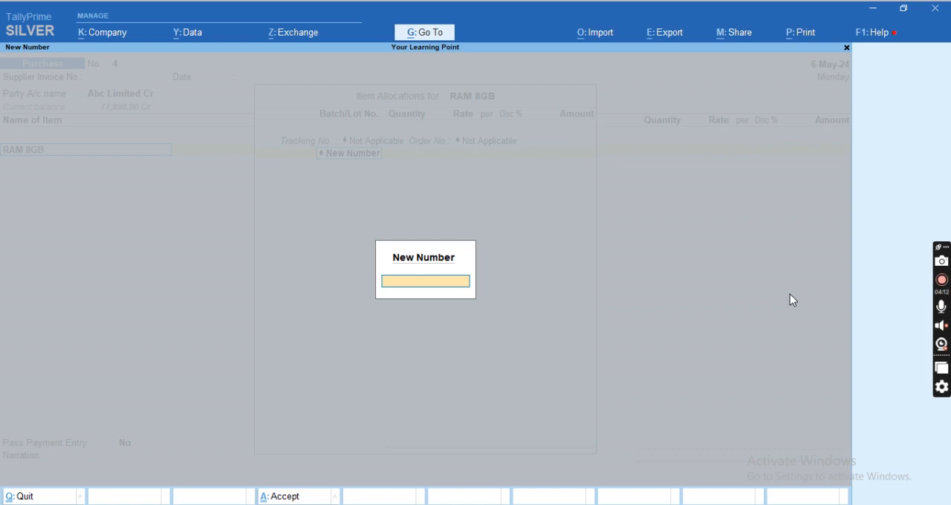
type("2B2021")
Set the batch quantity to 8 nos at a rate of 1350 and accept the Purchase ledger allocation.
key("Return")
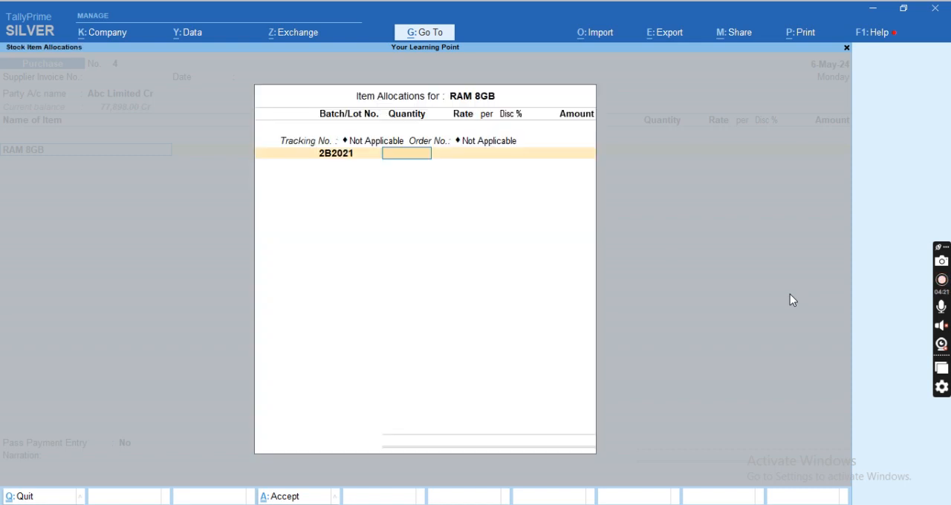
type("10")
key("Return")
key("shift+Tab")
type("8")
key("Return")
key("Return")
key("Return")
key("Return")
key("Return")
Add the CGST and SGST ledgers to the RAM 8GB purchase and save the voucher.
key("Return")
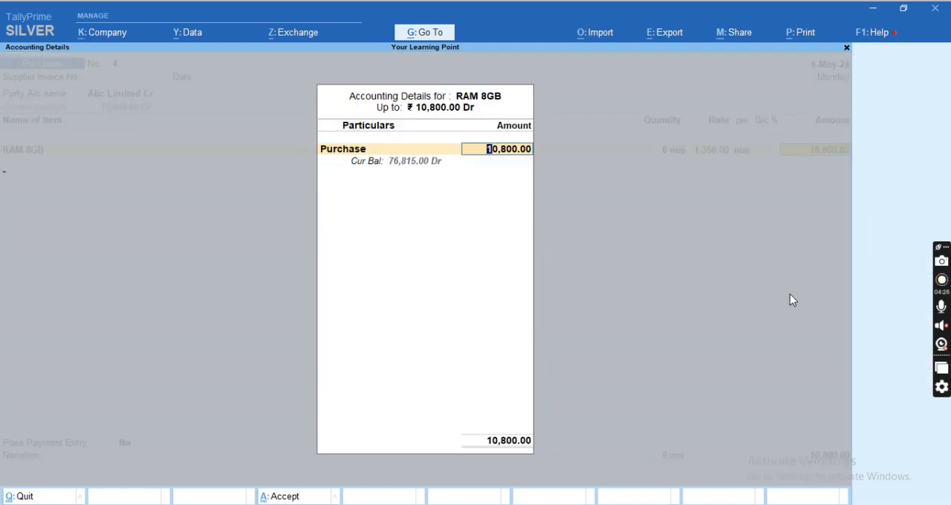
key("Return")
type("cg")
key("Return")
key("Return")
key("Return")
type("sg")
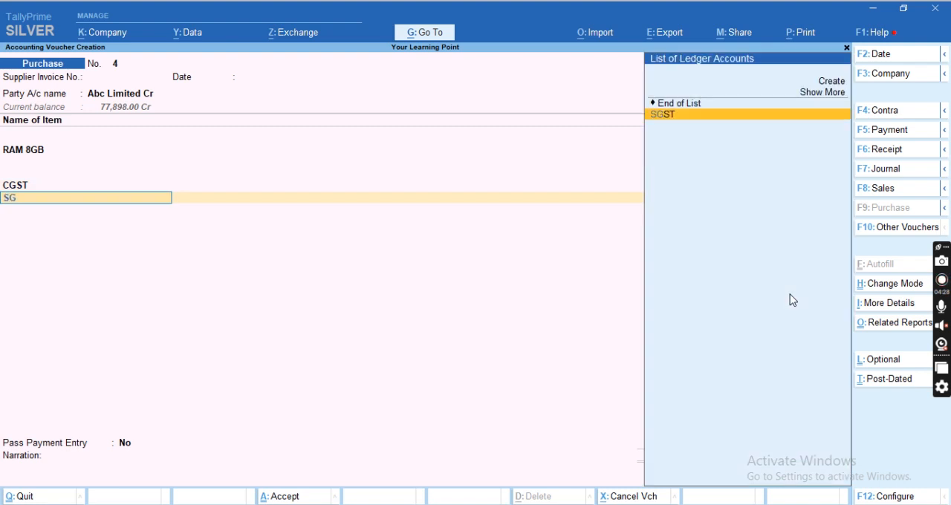
key("Return")
key("Return")
key("Return")
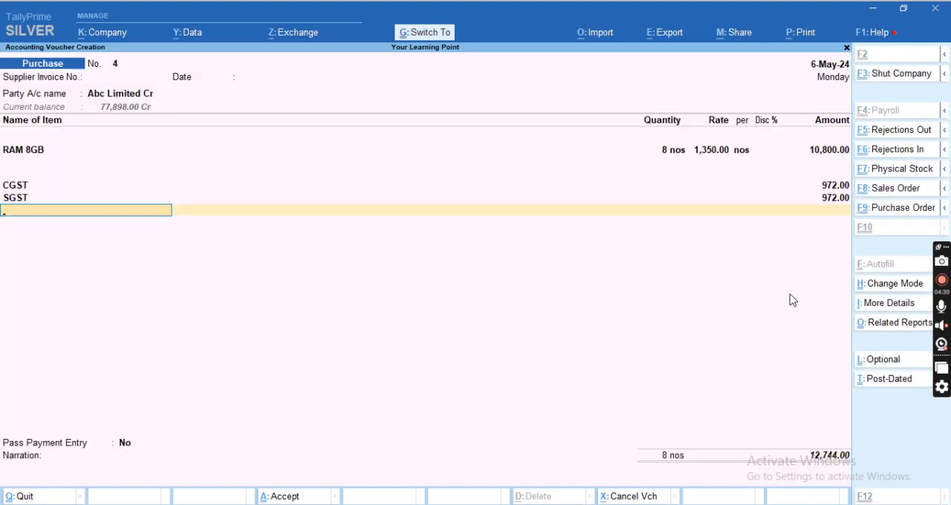
key("ctrl+a")
Open the Stock Summary for the Row Metarial group and expand RAM 8GB by batch.
key("Escape")
key("Escape")
key("Escape")
key("s")
key("Return")
key("Down")
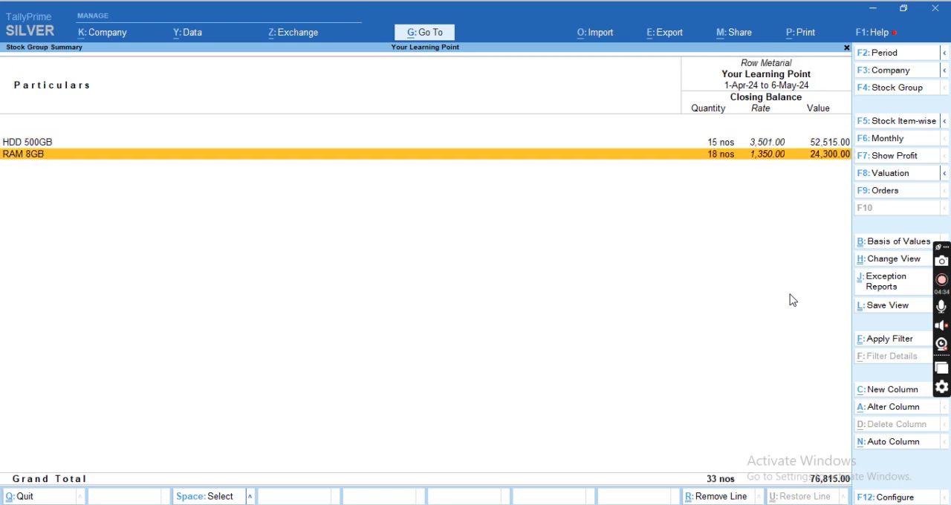
key("shift+Return")
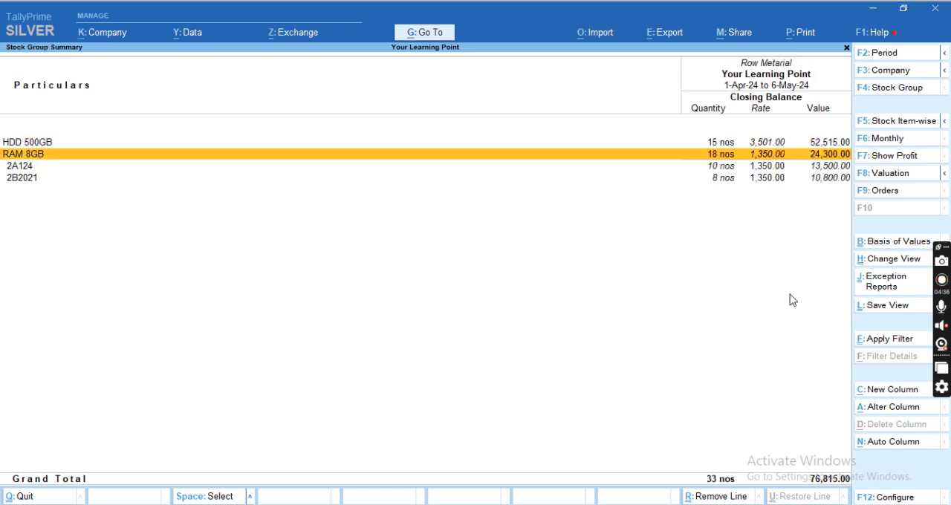
Compare the quantity, rate and value of RAM 8GB batches 2A124 and 2B2021.
key("Down")
key("Down")
key("Up")
key("Down")
key("Up")
key("Down")
key("Up")
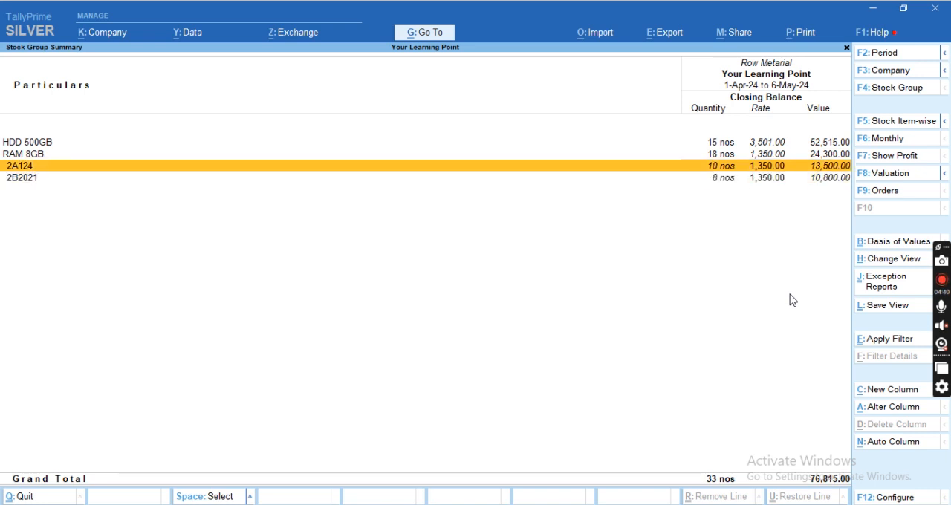
key("Down")
key("Up")
key("Down")
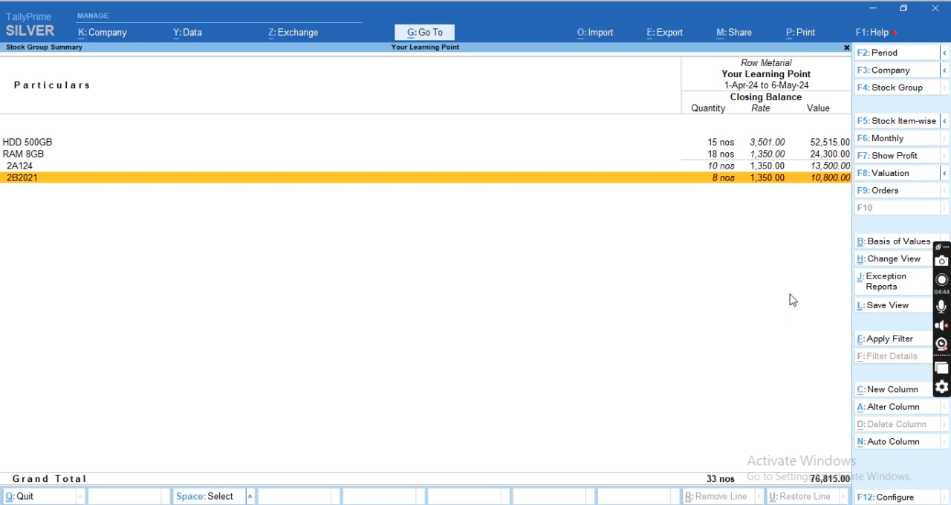
key("Up")
Leave the stock report and start a new Sales voucher.
key("Escape")
key("Escape")
key("Home")
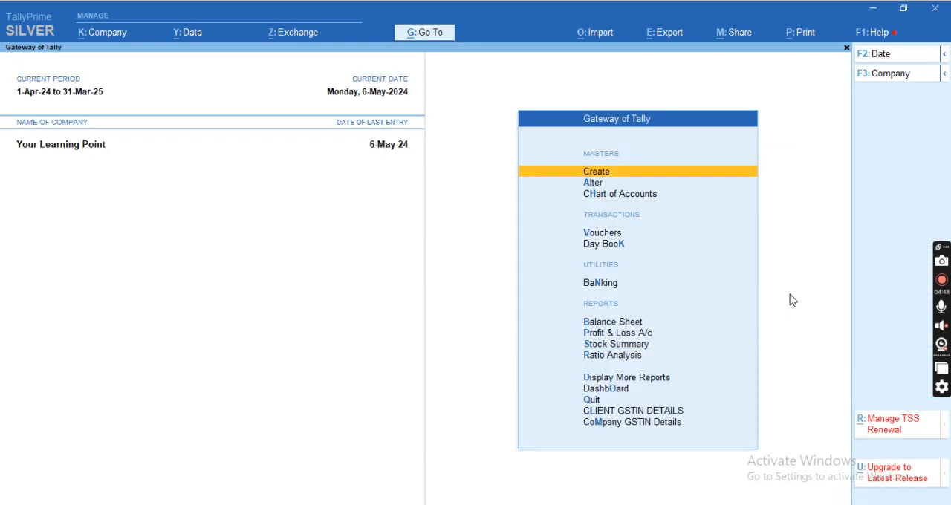
key("v")
key("F8")
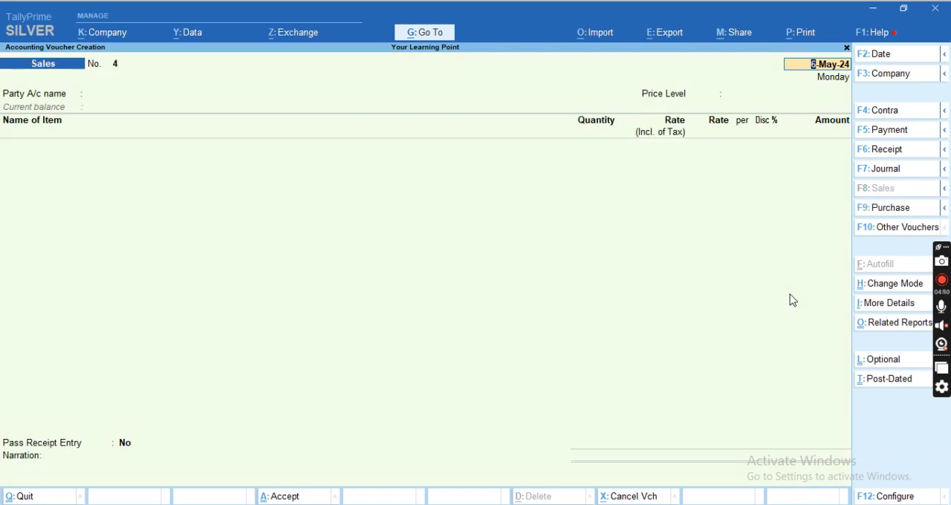
Keep the voucher date, select Xyz Limited as the party and accept the dispatch and party details without additions.
key("Return")
key("Down")
key("Down")
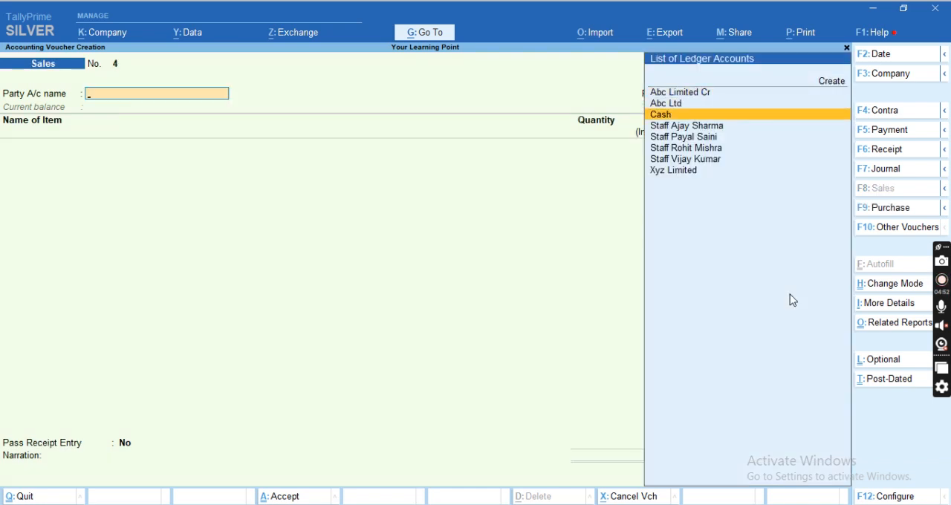
key("Down")
key("Down")
key("Down")
key("Down")
key("Down")
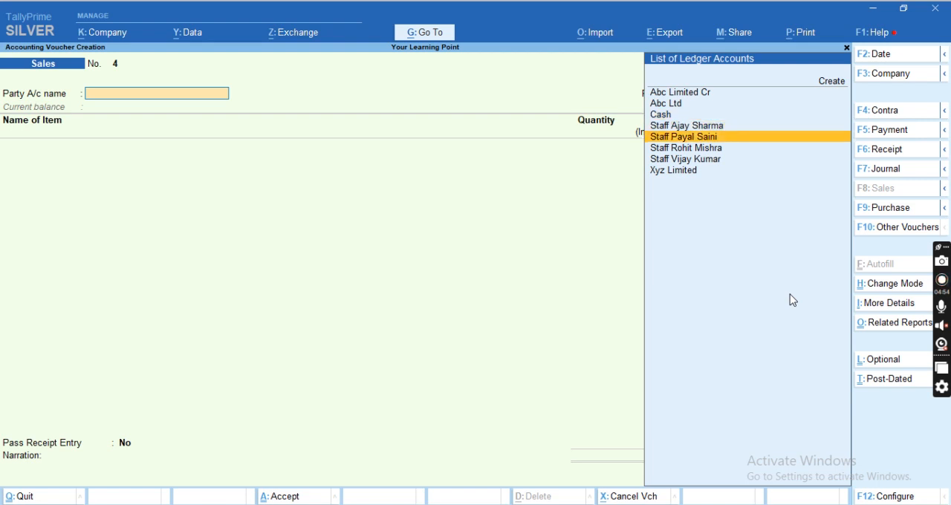
key("Return")
key("Return")
key("Return")
key("Return")
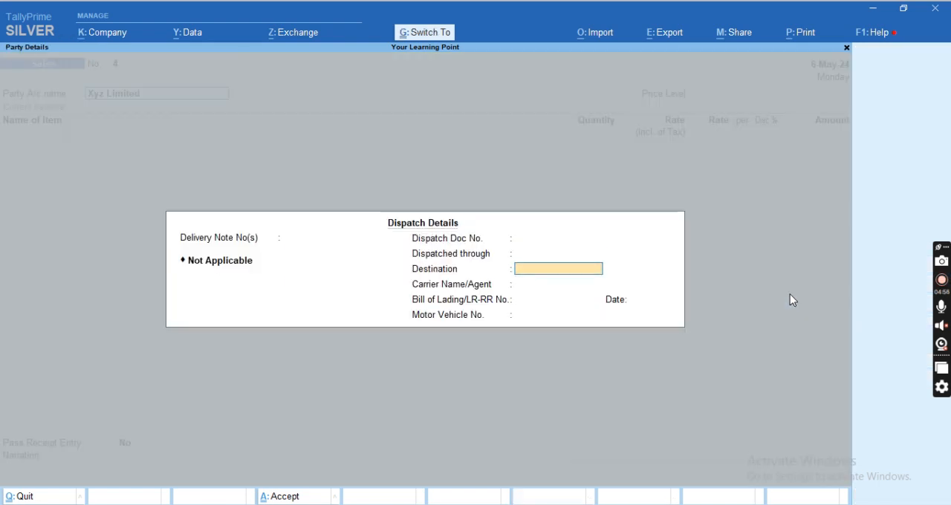
key("ctrl+a")
key("Return")
key("Return")
key("ctrl+a")
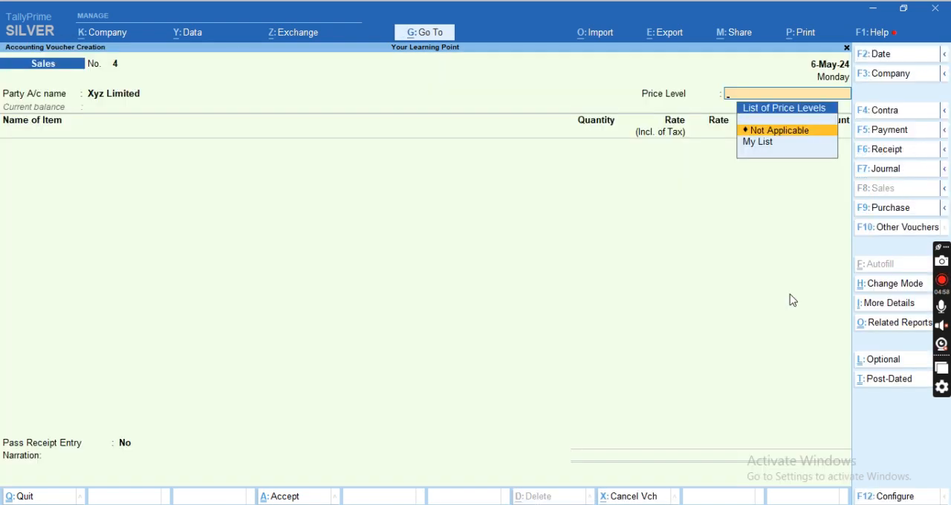
Set the price level to Not Applicable and add RAM 8GB with Not Applicable for its tracking and order numbers.
key("Return")
key("Up")
key("Up")
key("Up")
key("Up")
key("Up")
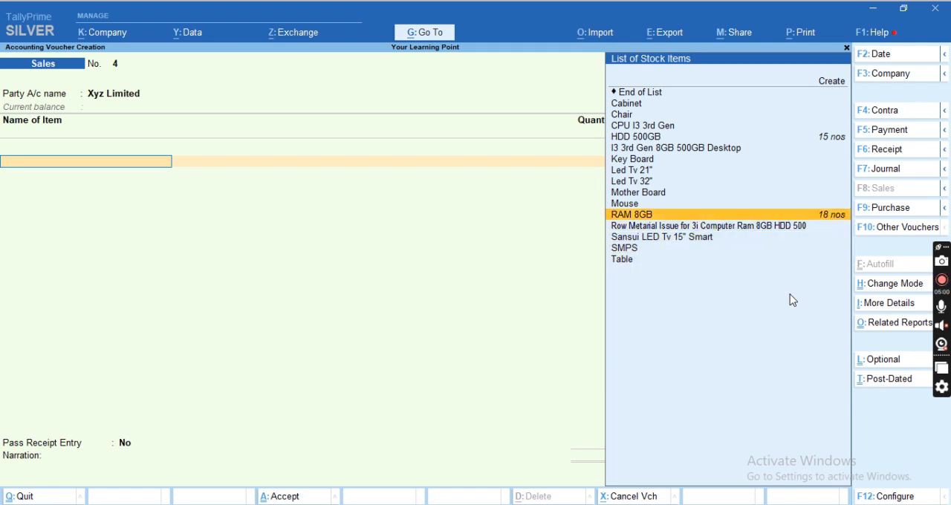
key("Return")
key("Return")
key("Return")
key("Return")
Allocate 5 nos of RAM 8GB from batch 2B2021 at a tax-inclusive rate of 1450 and close the allocation.
key("Down")
key("Down")
left_click(792, 300)
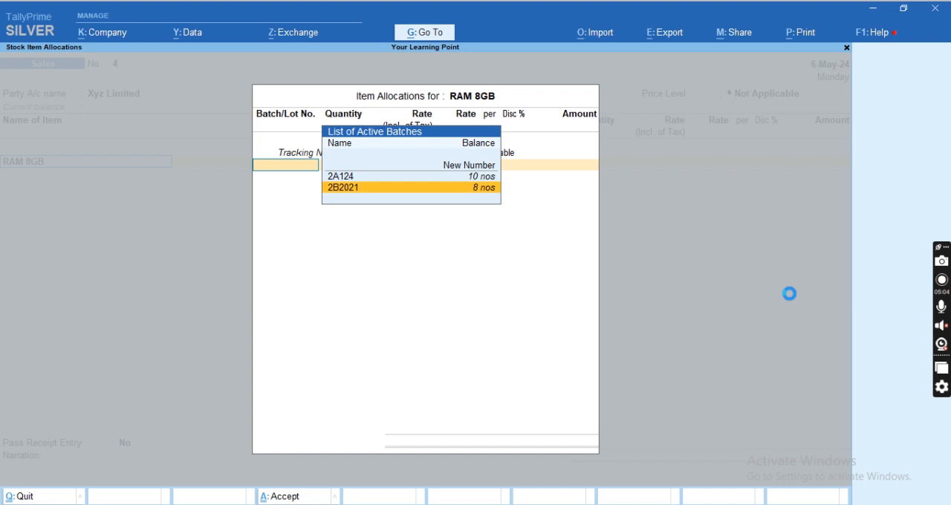
key("Return")
type("5 nos")
key("Return")
type("1450")
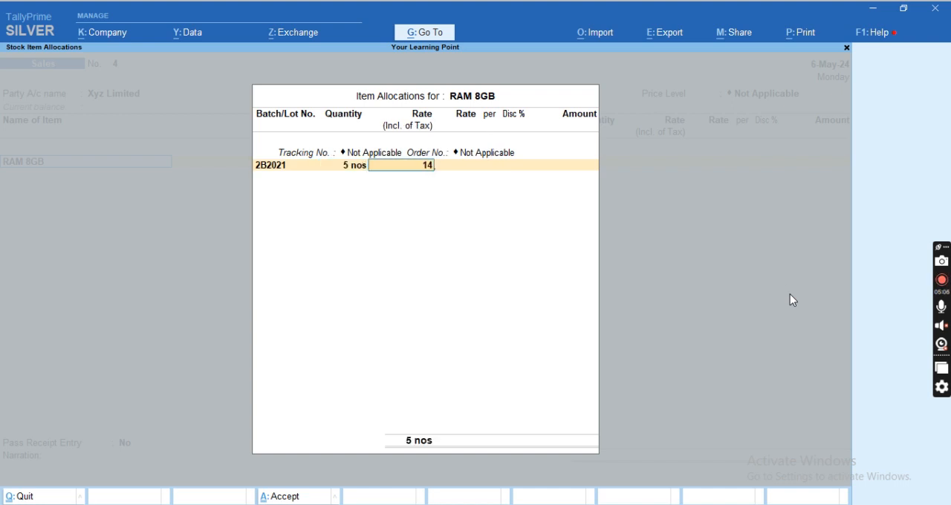
key("Return")
key("Return")
key("Return")
key("Return")
key("Return")
key("Down")
key("Up")
Reopen the RAM 8GB batch allocation and go past the 2B2021 entry to a second allocation line.
key("Return")
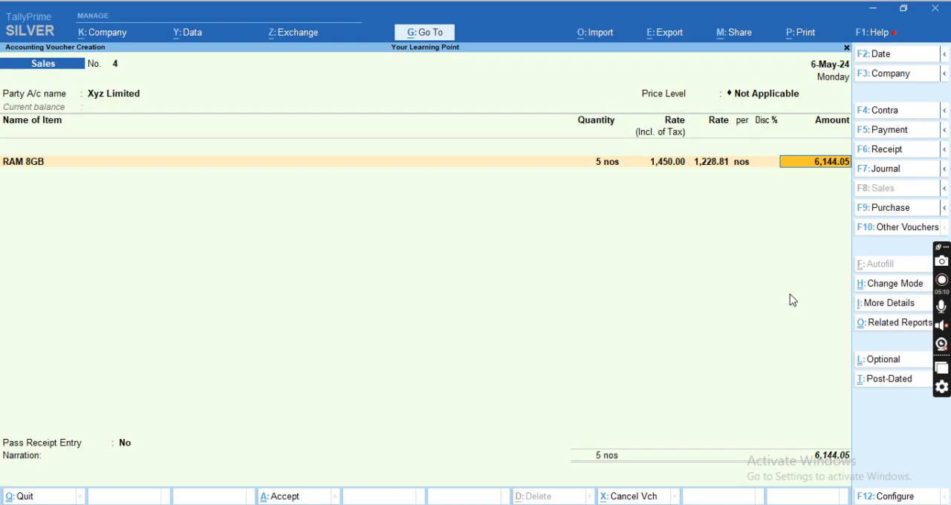
key("BackSpace")
key("Return")
key("Return")
key("Return")
key("Return")
key("Return")
key("Return")
key("Return")
key("Return")
key("Return")
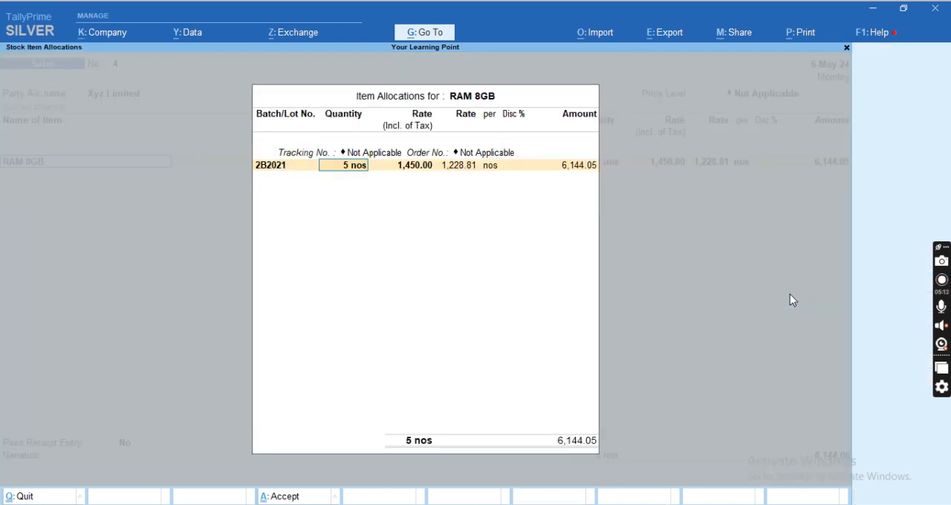
key("Return")
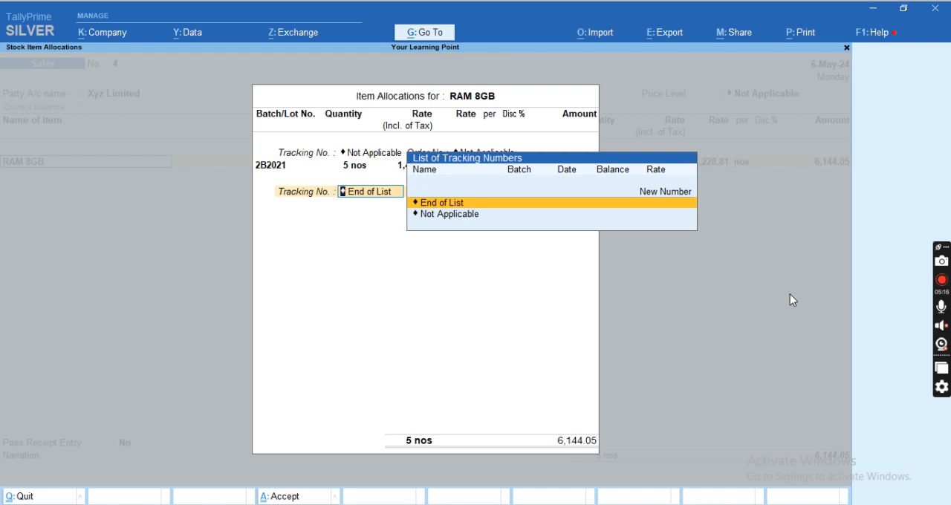
Allocate another 5 nos of RAM 8GB from batch 2A124 at a tax-inclusive rate of 1,450, with Not Applicable tracking and order numbers.
key("Down")
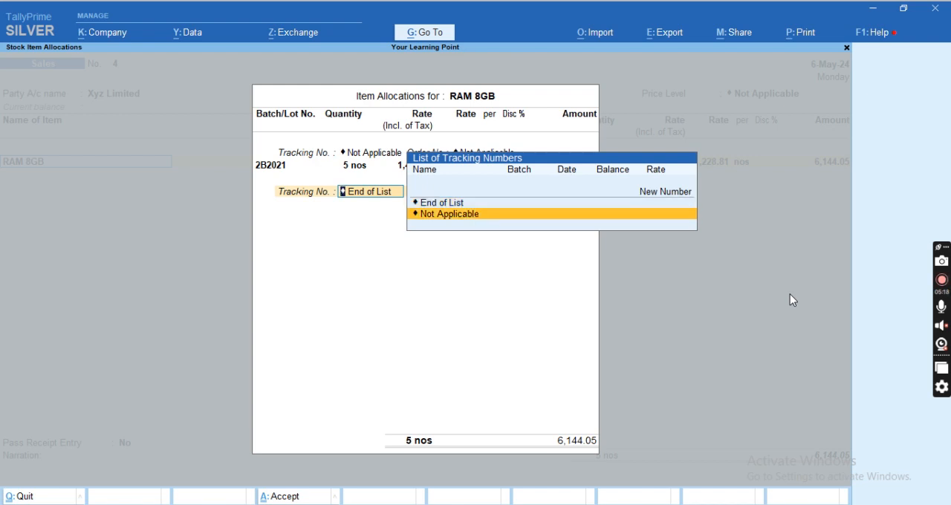
key("Return")
key("Return")
key("Down")
key("Up")
key("Return")
type("5")
key("Return")
type("1,450.0")
End the RAM 8GB allocation list and accept the item's accounting details.
key("Return")
key("Return")
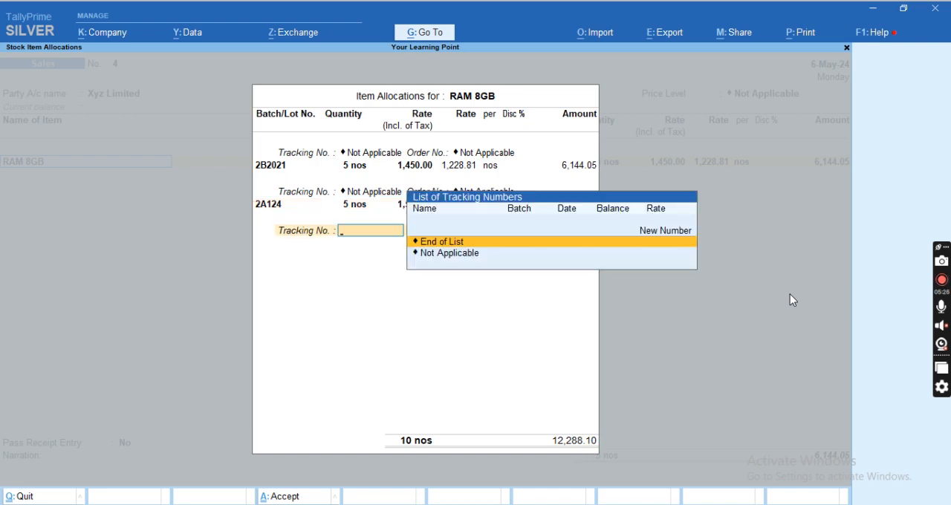
key("Return")
key("Return")
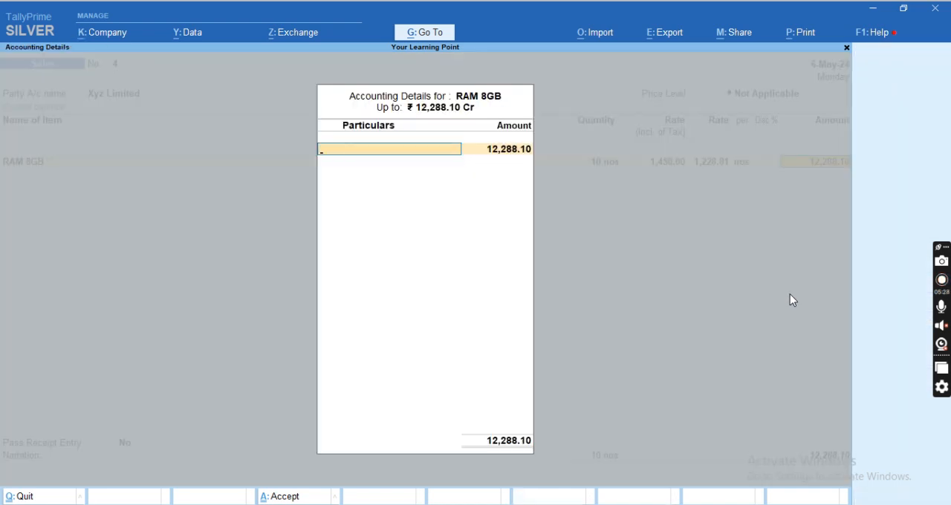
key("Return")
Add HDD 500GB with Not Applicable tracking and order numbers, allocating 5 nos from batch 2A2024 at a rate of 4510.
key("Return")
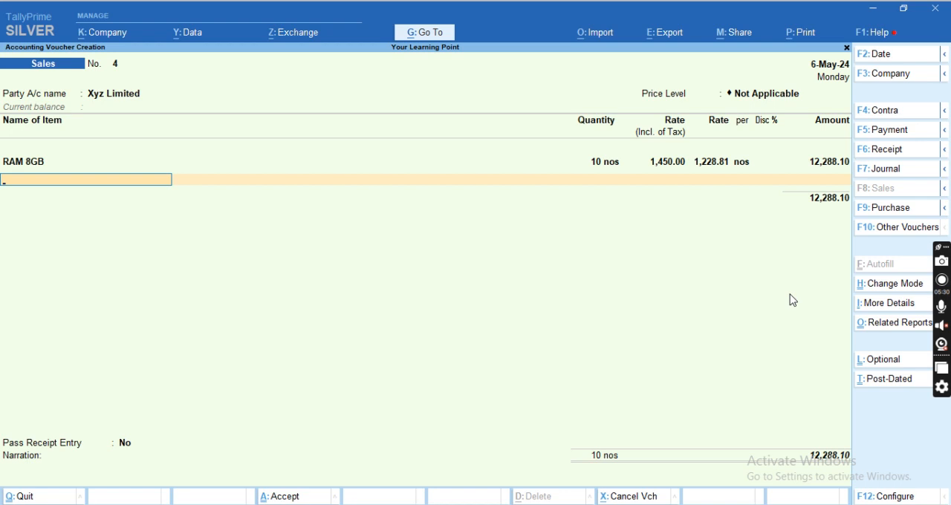
type("H")
key("Return")
key("Return")
key("Return")
key("Return")
key("Return")
type("5")
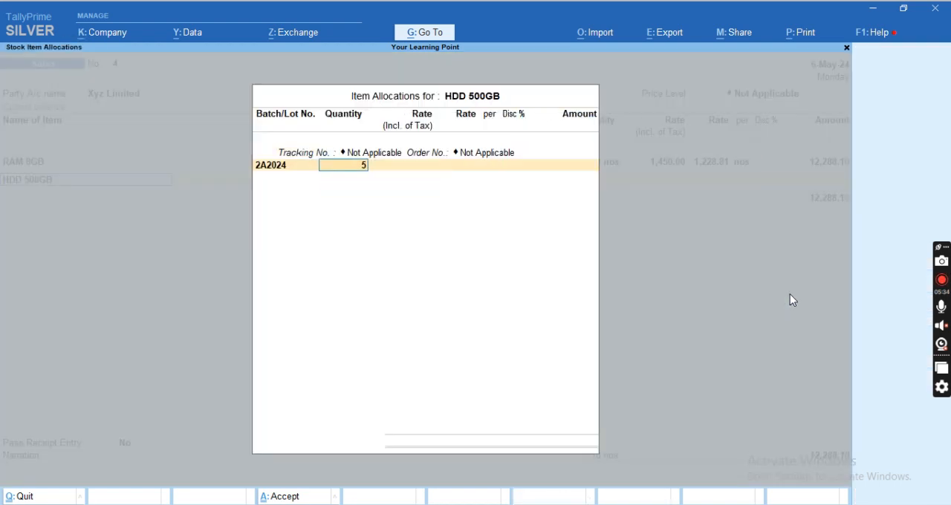
key("Return")
type("45100")
key("BackSpace")
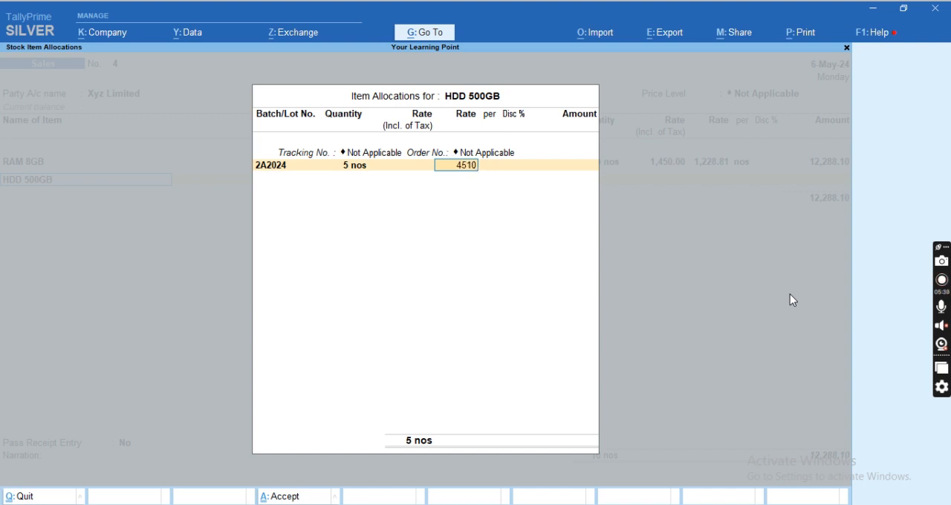
key("Return")
key("Return")
End the HDD 500GB allocation list and accept the item's accounting details.
key("Return")
key("Return")
Finish the item list and add the CGST and SGST ledgers to the voucher without descriptions.
key("Return")
key("Down")
key("Return")
key("Return")
key("Return")
type("CGS")
key("Return")
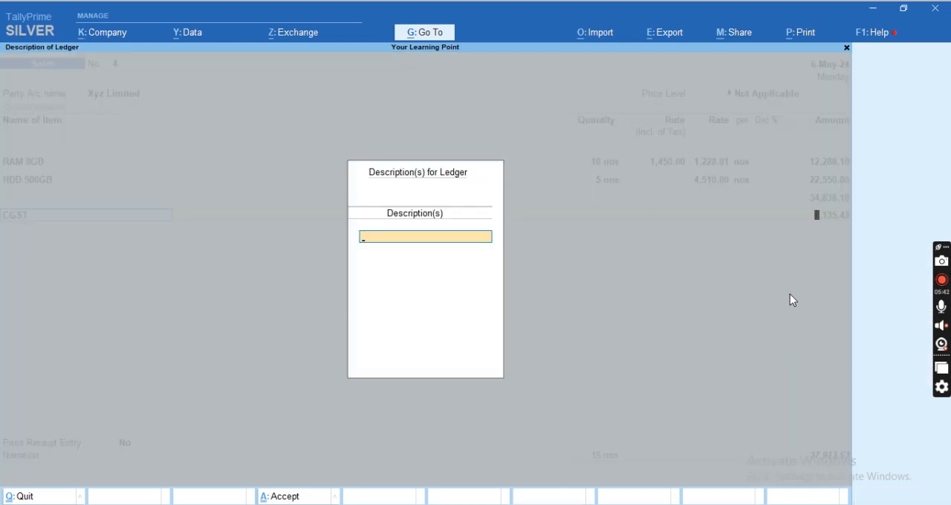
key("Return")
type("SGS")
key("BackSpace")
key("BackSpace")
key("BackSpace")
key("Return")
type("SGS")
Add the Roud Off ledger, save the Sales voucher and return to the Gateway of Tally.
key("Return")
key("Return")
key("Return")
type("ro")
key("Return")
key("Return")
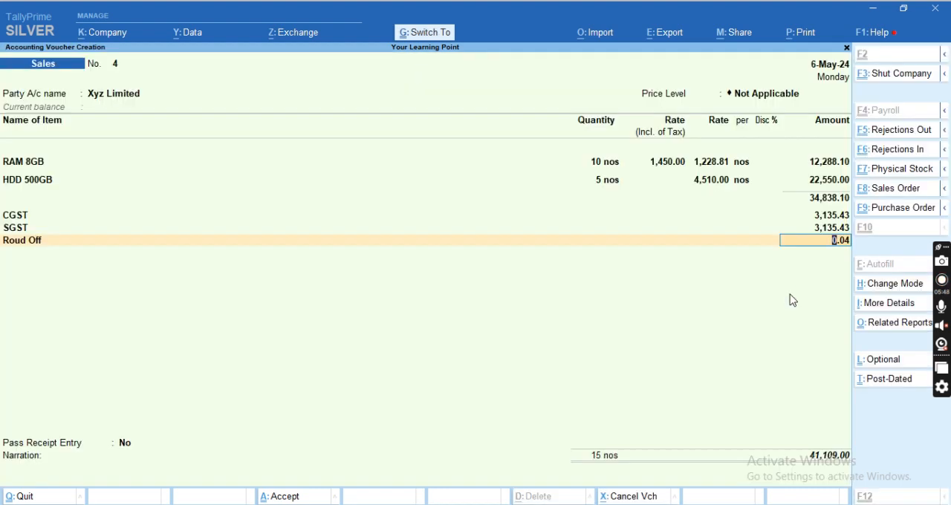
key("ctrl+a")
key("Escape")
key("Escape")
key("Escape")
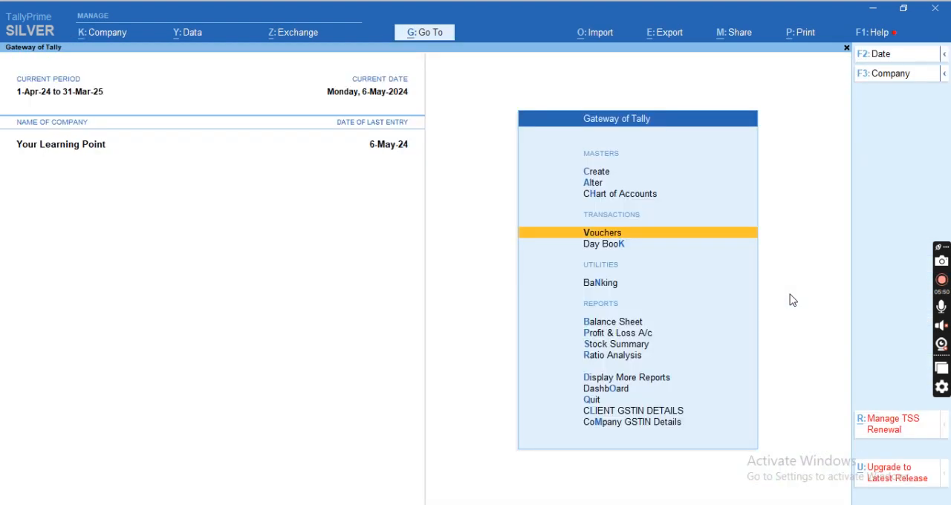
Open the Row Metarial group in the Stock Summary and expand RAM 8GB and HDD 500GB into their batches.
key("s")
key("Return")
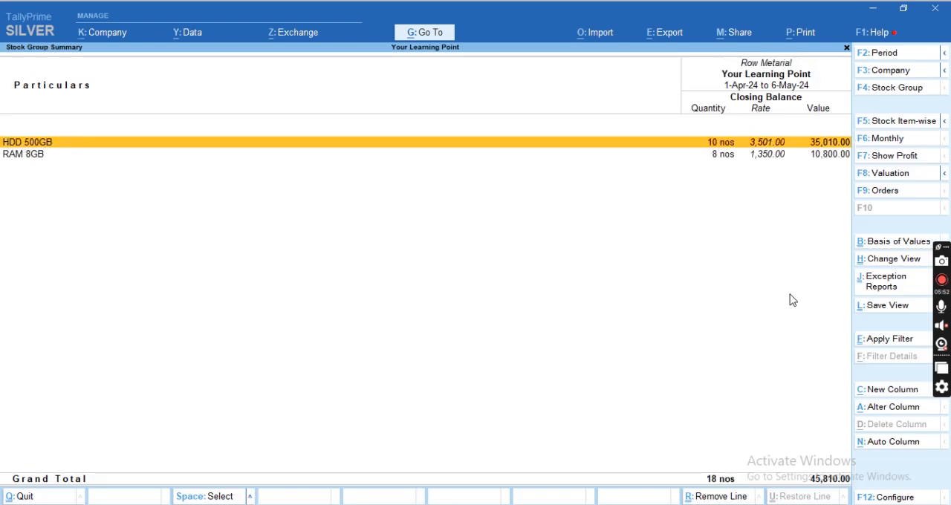
key("Down")
key("shift+Return")
key("Up")
key("shift+Return")
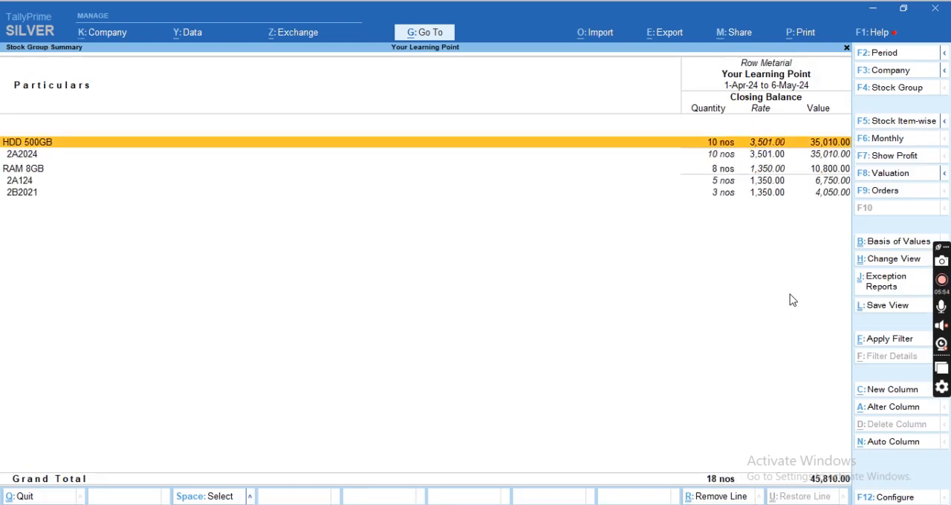
View the monthly summary of HDD 500GB batch 2A2024, then return to the Gateway of Tally.
key("Down")
key("Return")
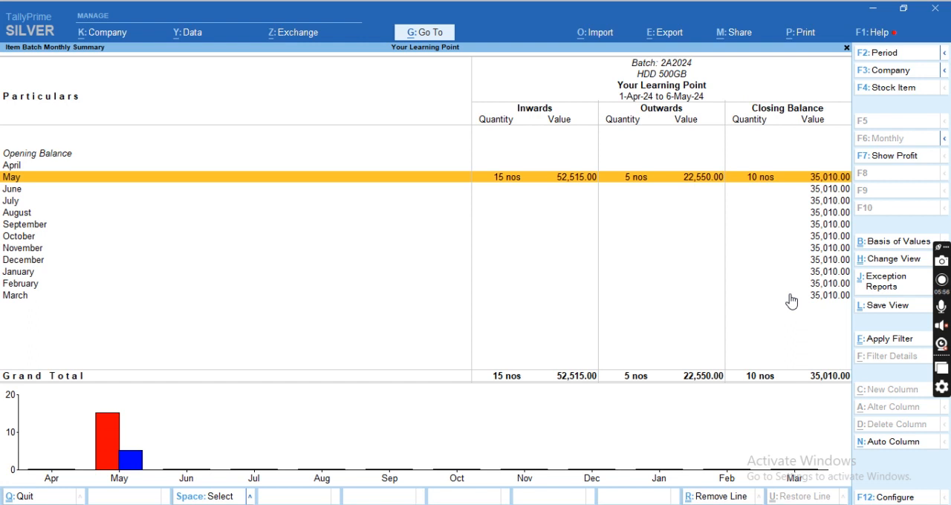
key("Escape")
key("Escape")
key("Escape")
key("Escape")
key("Escape")
key("Escape")
key("Escape")
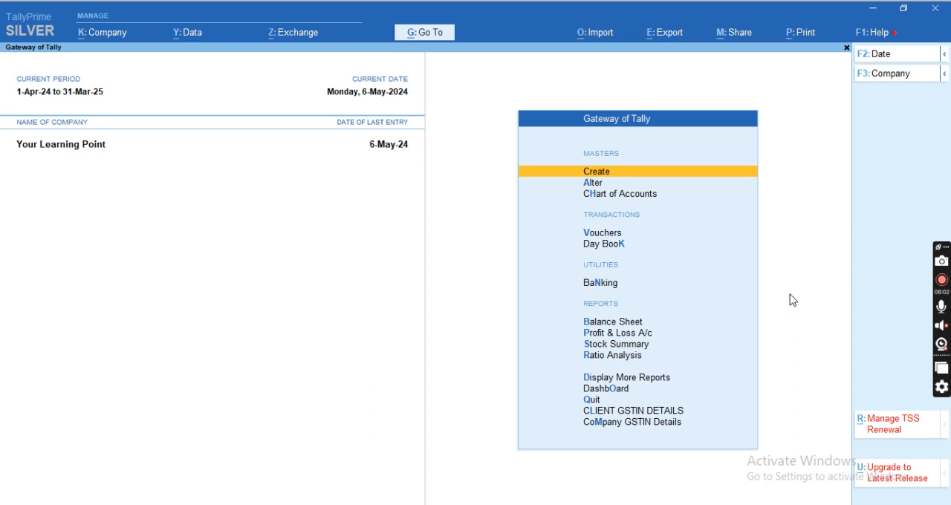
Open the Batch summary from the Inventory Books reports.
key("Up")
key("Up")
key("Up")
key("Up")
key("Up")
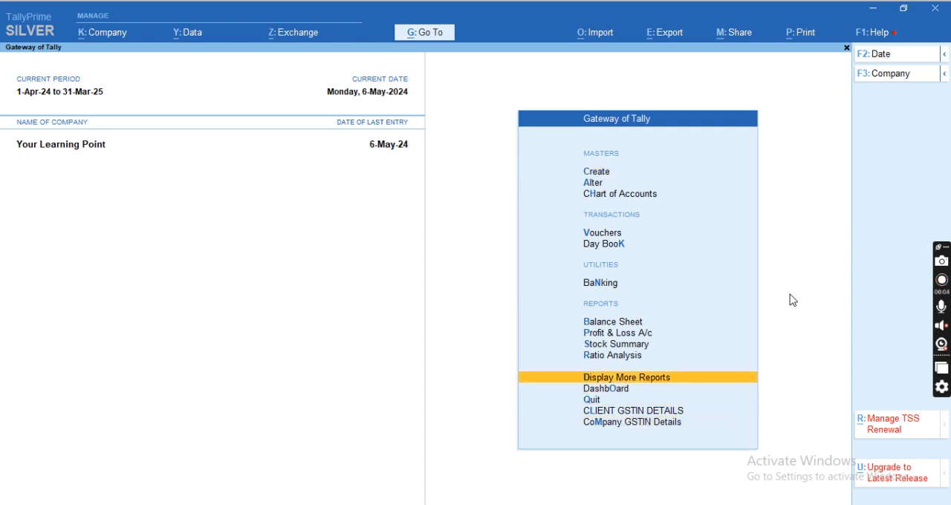
key("Return")
key("Down")
key("Down")
key("Down")
key("Down")
key("Down")
key("Down")
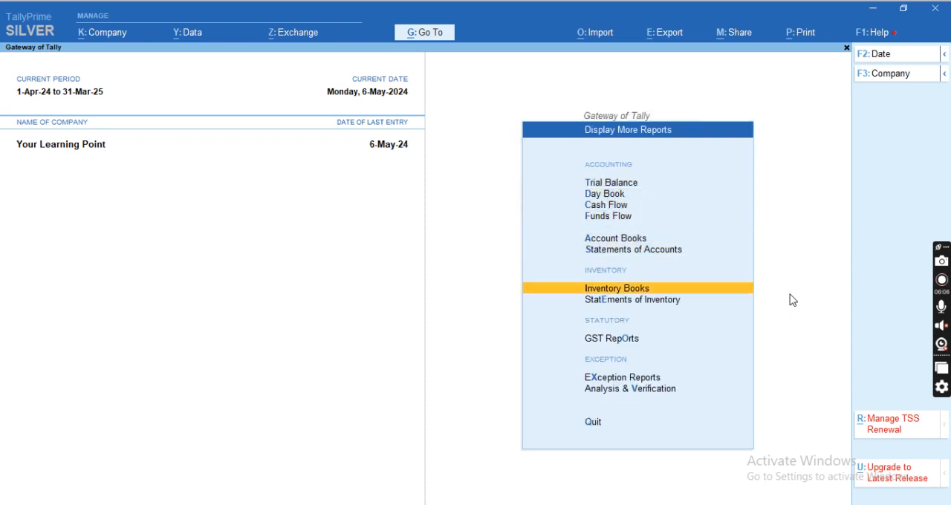
key("Return")
key("Down")
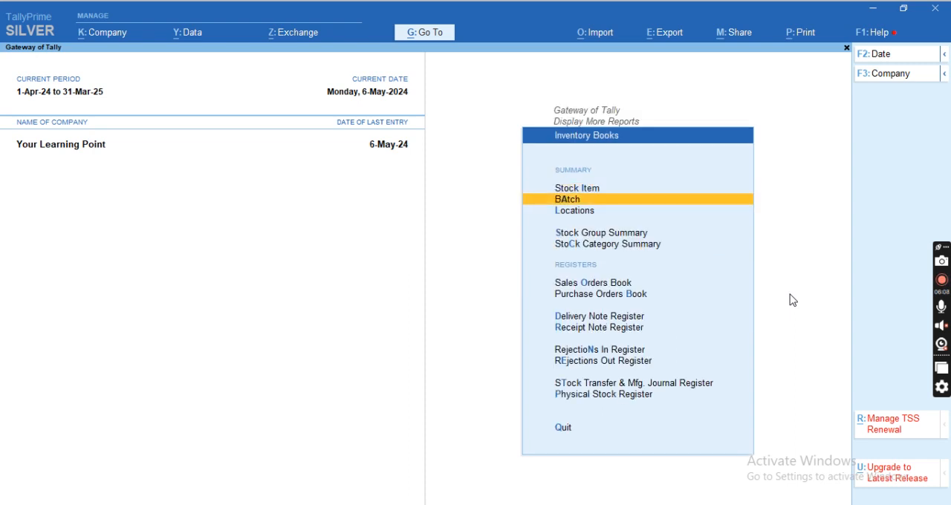
key("Return")
Display the batch vouchers of RAM 8GB for batch 2A124.
key("Down")
key("Up")
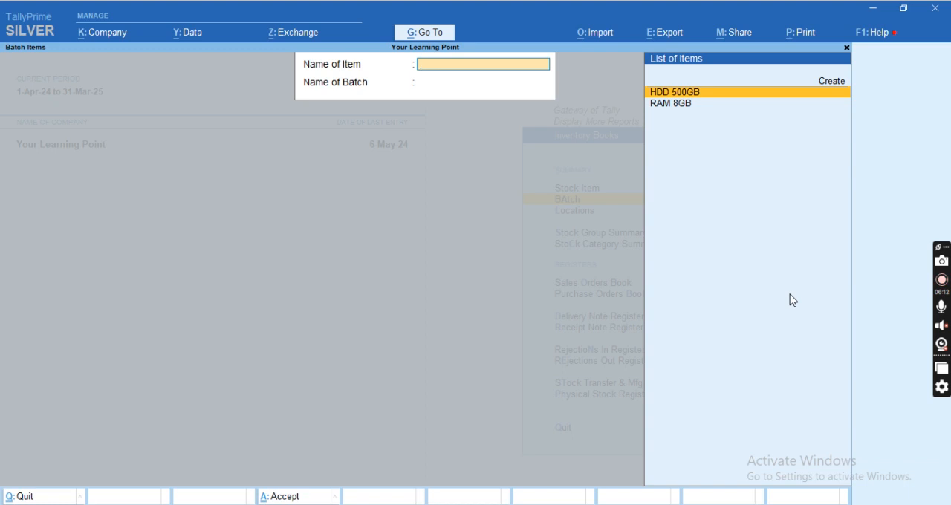
key("Down")
key("Return")
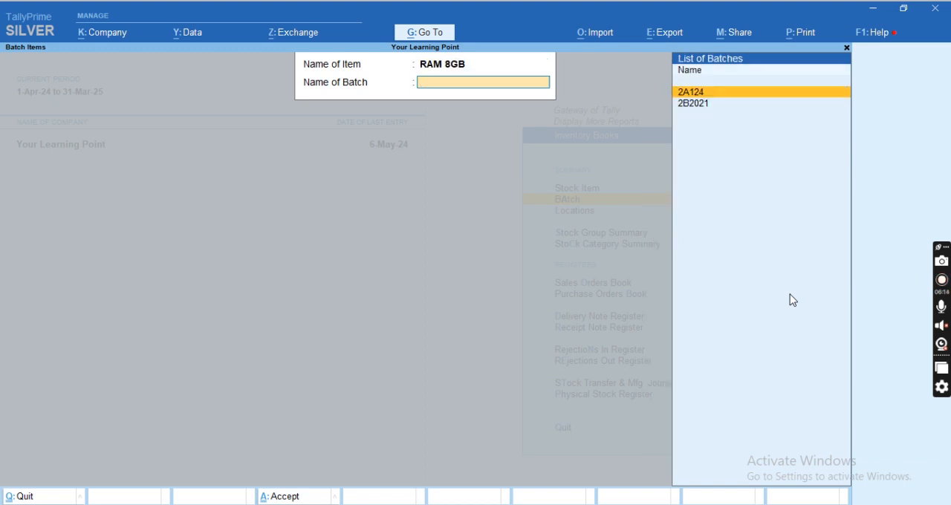
key("Down")
key("Up")
key("Down")
key("Up")
key("Return")
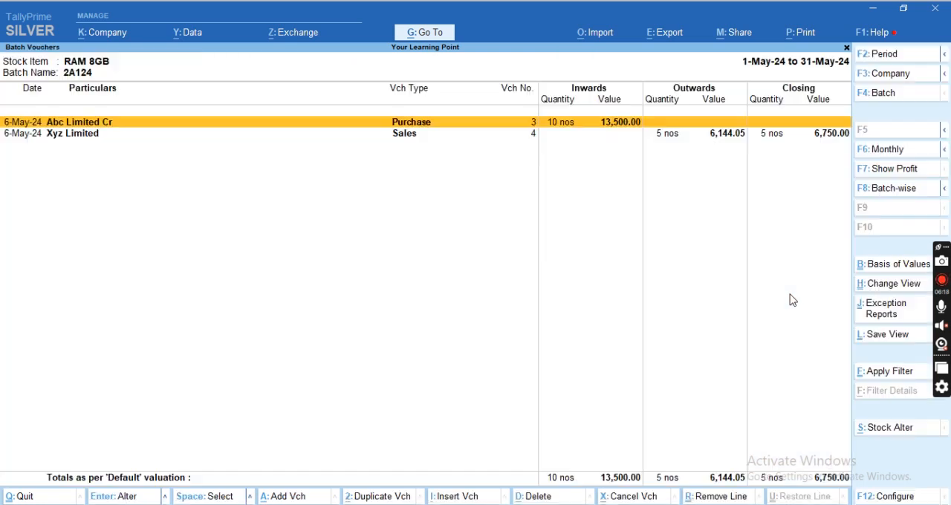
Compare the purchase and sales entries of batch 2A124, then return to the batch selection.
key("Down")
key("Up")
key("Down")
key("Up")
key("Down")
key("Up")
key("Down")
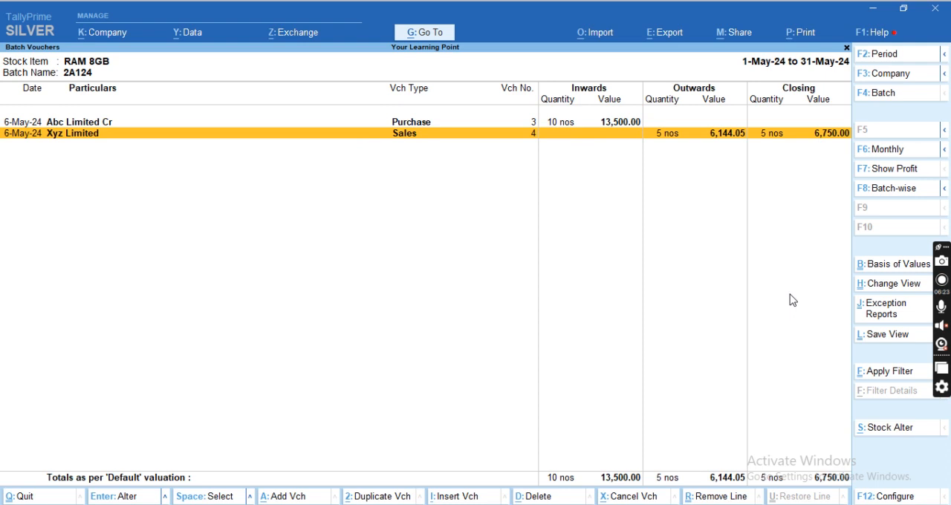
key("Escape")
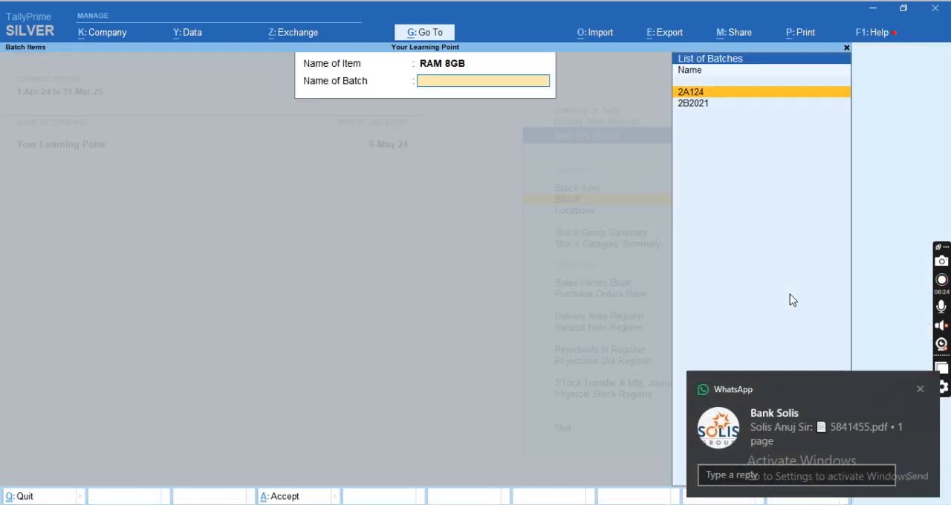
Dismiss the WhatsApp notification and display the purchase and sales vouchers of RAM 8GB batch 2B2021.
left_click(920, 390)
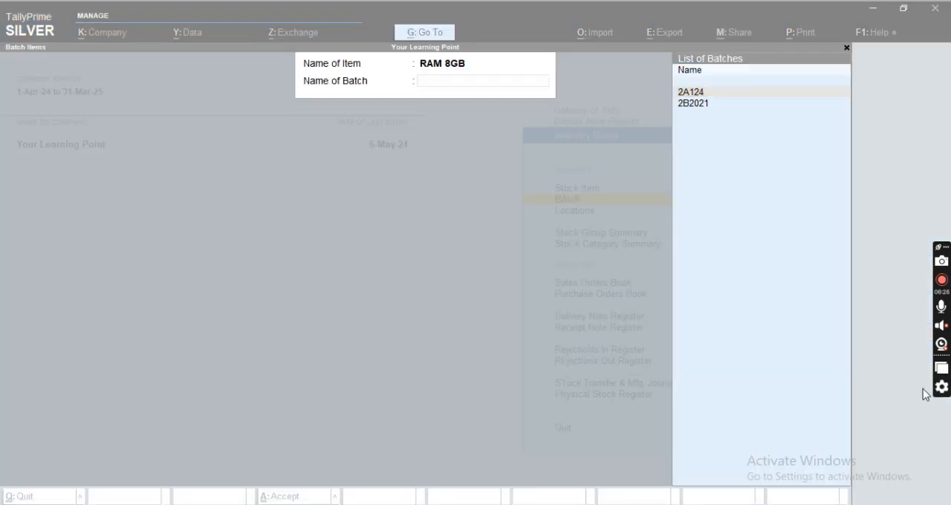
left_click(716, 211)
key("Down")
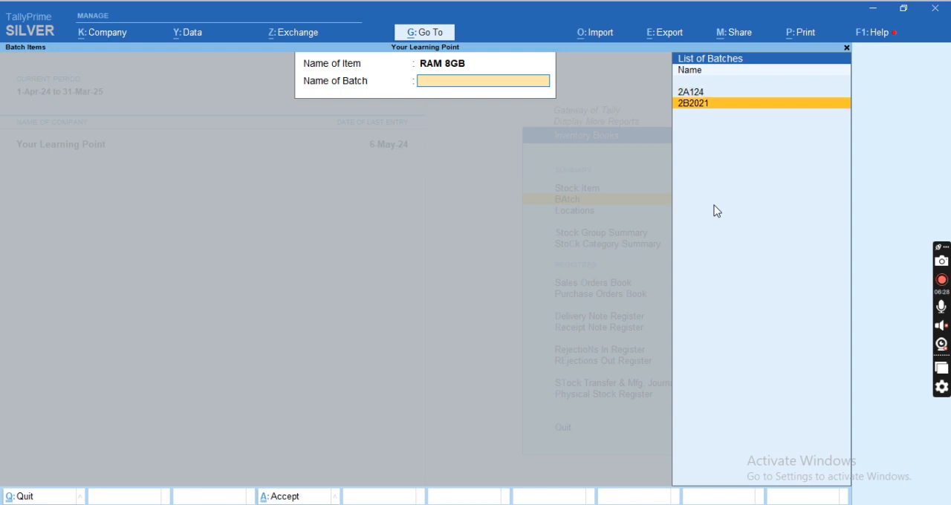
key("Return")
key("Down")
key("Up")
key("Down")
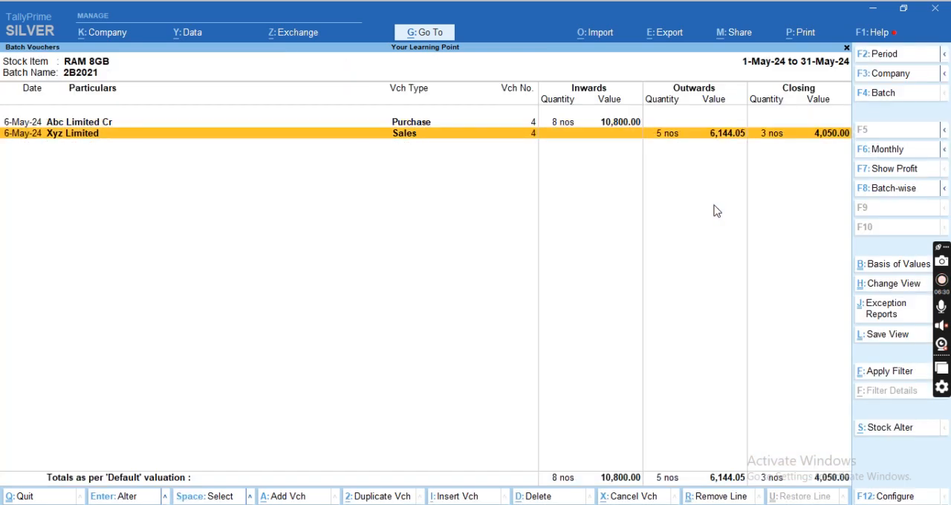
Return to the Stock Summary, open Row Metarial and expand RAM 8GB to compare its batches 2A124 and 2B2021.
key("Escape")
key("Escape")
key("Escape")
key("Escape")
key("s")
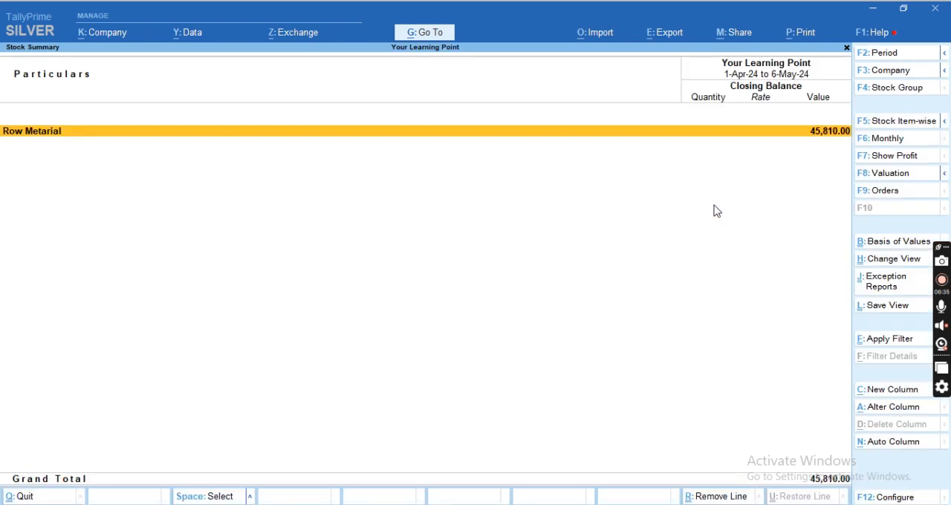
key("Return")
key("Down")
key("shift+Return")
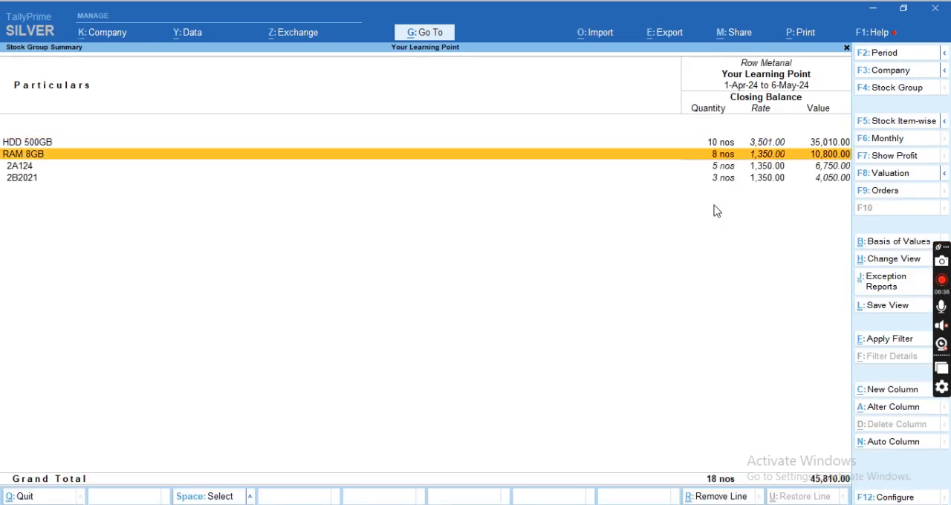
key("Down")
key("Down")
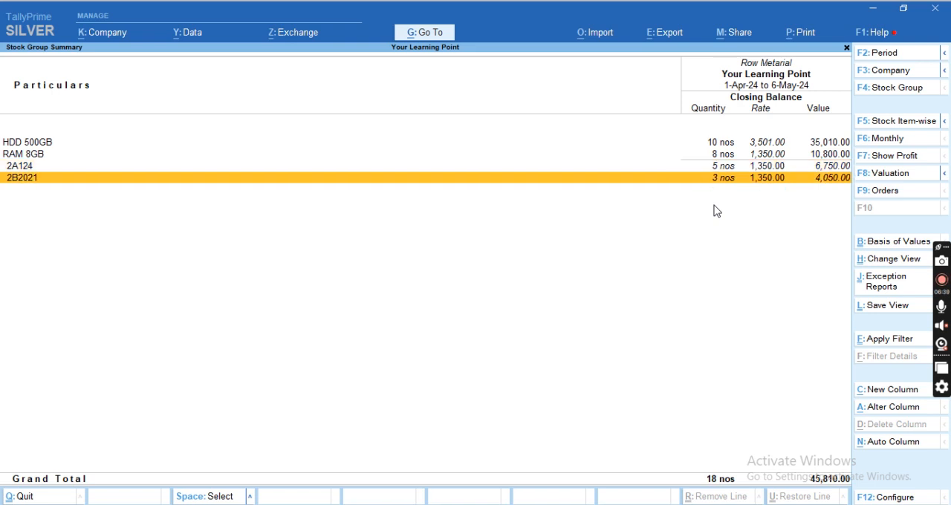
key("Up")
key("Down")
Configure the stock group summary to show goods inwards and goods outwards.
key("F12")
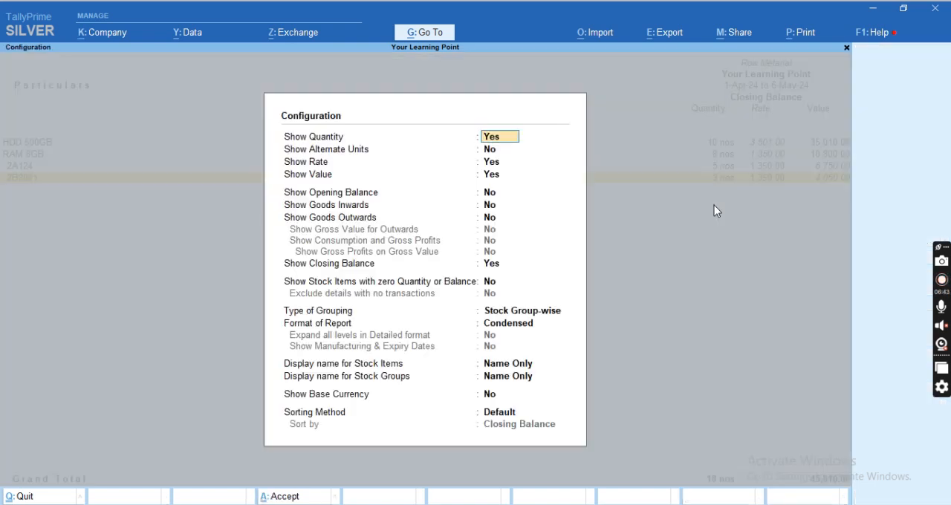
key("Down")
key("Down")
key("Down")
key("Down")
key("Down")
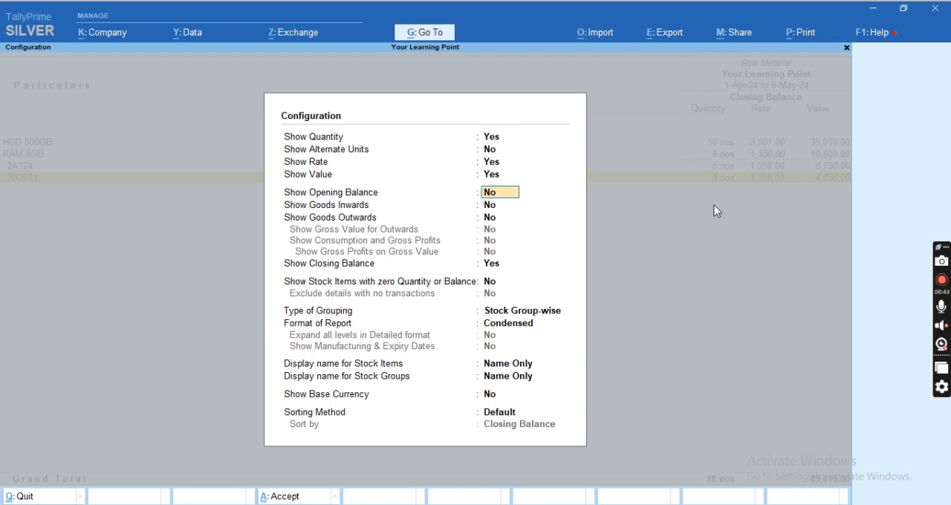
type("y")
key("Return")
type("y")
key("Return")
key("ctrl+a")
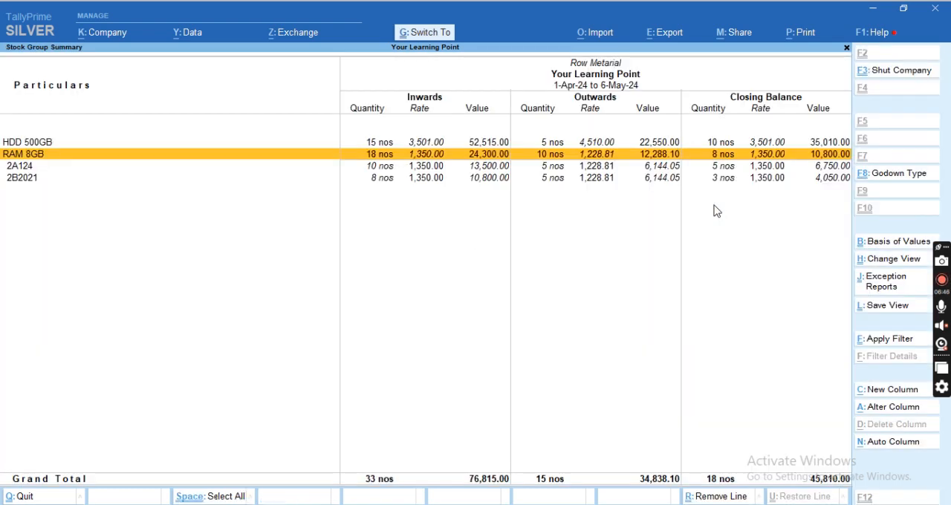
Compare the inwards, outwards and closing balance of RAM 8GB batches 2A124 and 2B2021, and return to the Gateway of Tally.
key("Up")
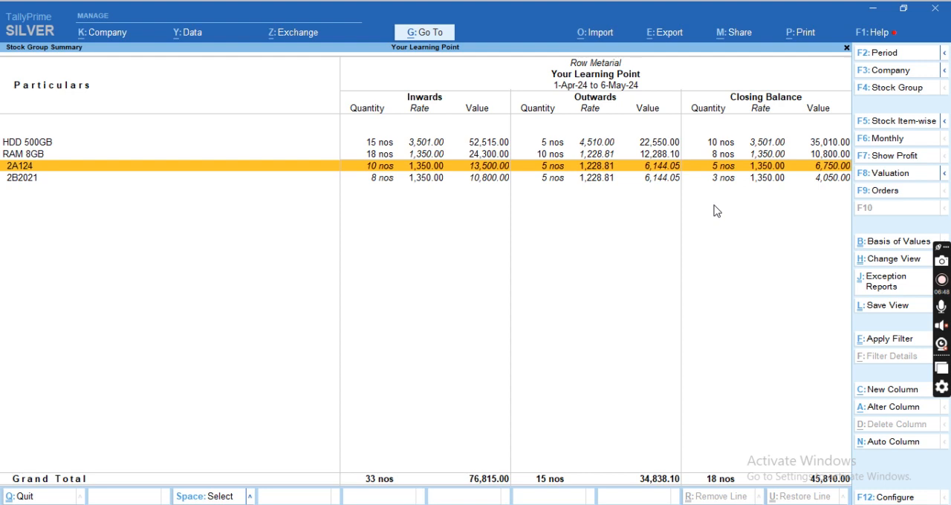
key("Down")
key("Up")
key("Down")
key("Escape")
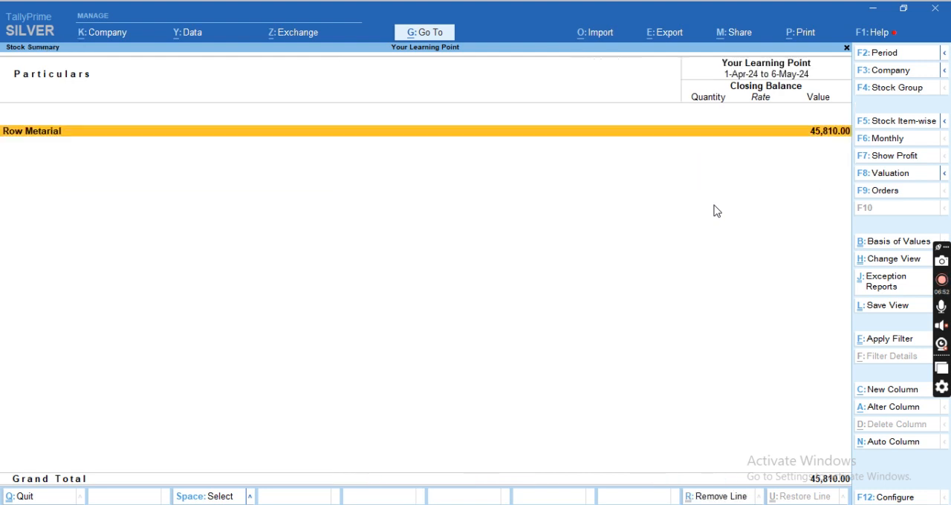
key("Escape")
key("Escape")
key("Escape")
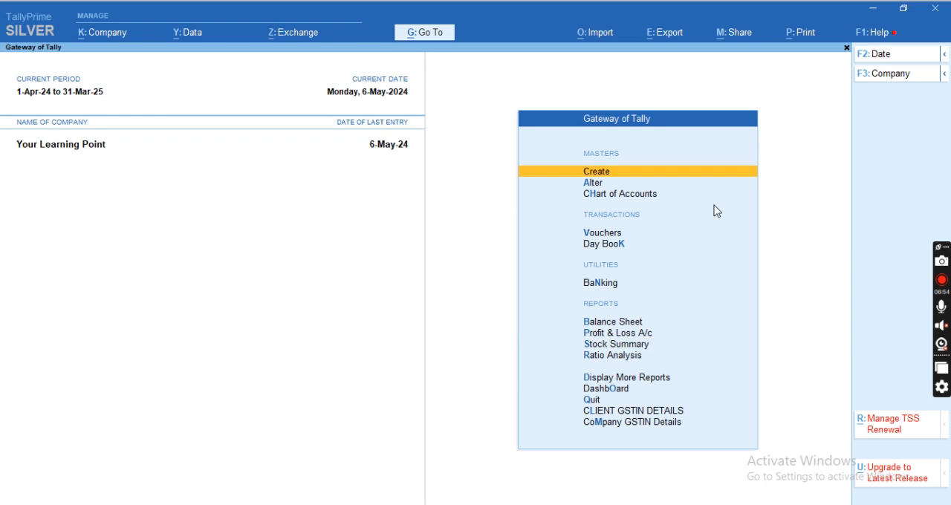
key("Escape")
key("Escape")
key("Escape")
key("Escape")
Start a purchase voucher with Abc Limited Cr as the party, keeping the default receipt and party details.
key("v")
key("F9")
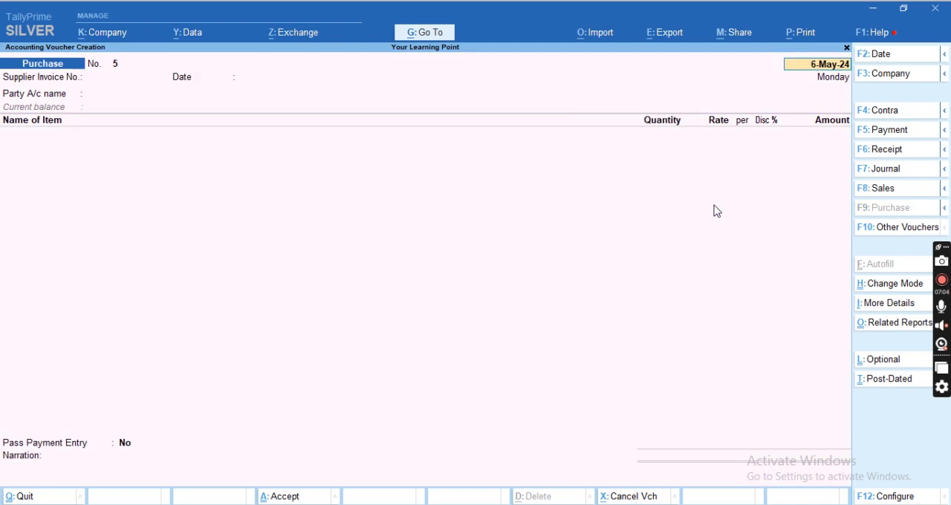
key("Return")
key("Return")
key("Return")
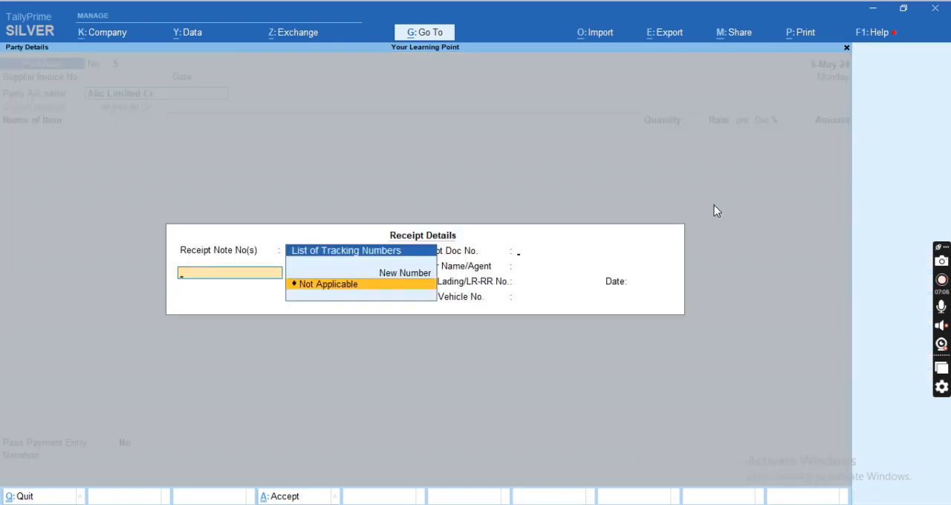
key("Return")
key("Return")
key("Return")
key("Return")
key("Return")
key("Return")
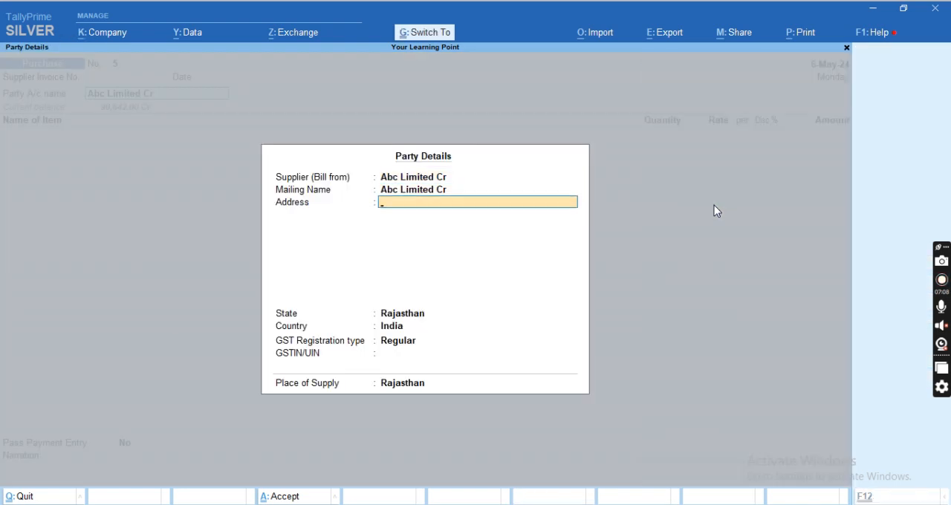
key("ctrl+a")
Start creating a new stock item from the purchase voucher and name it Vivo Y28 4/128.
type("V")
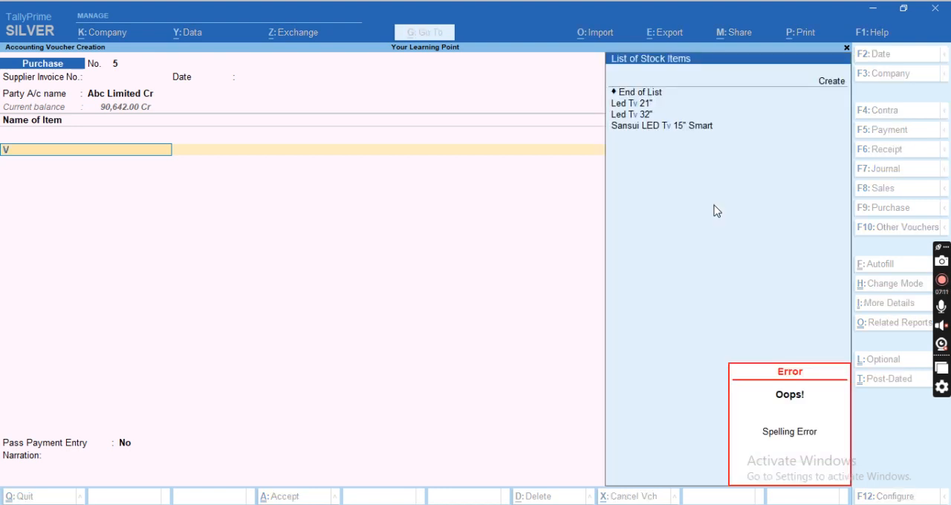
key("alt+c")
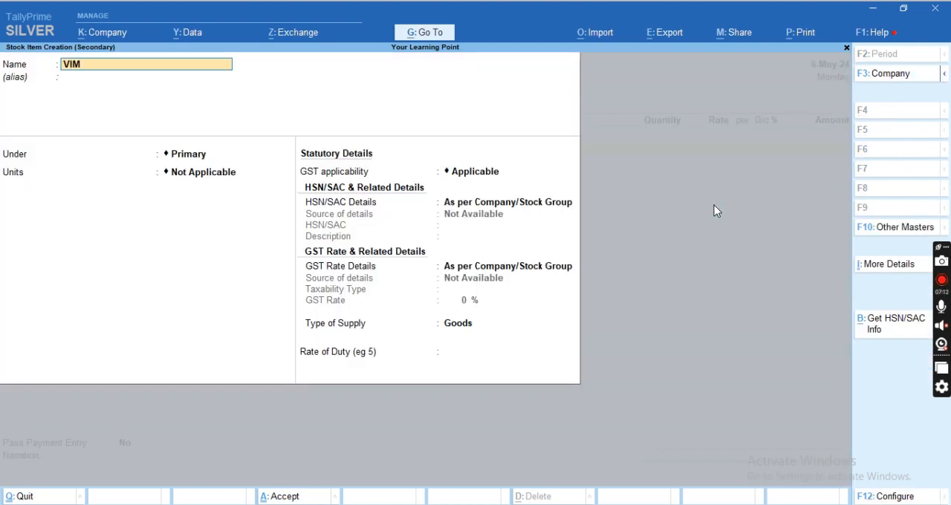
type("s")
key("BackSpace")
type("ivo Y28 4/128")
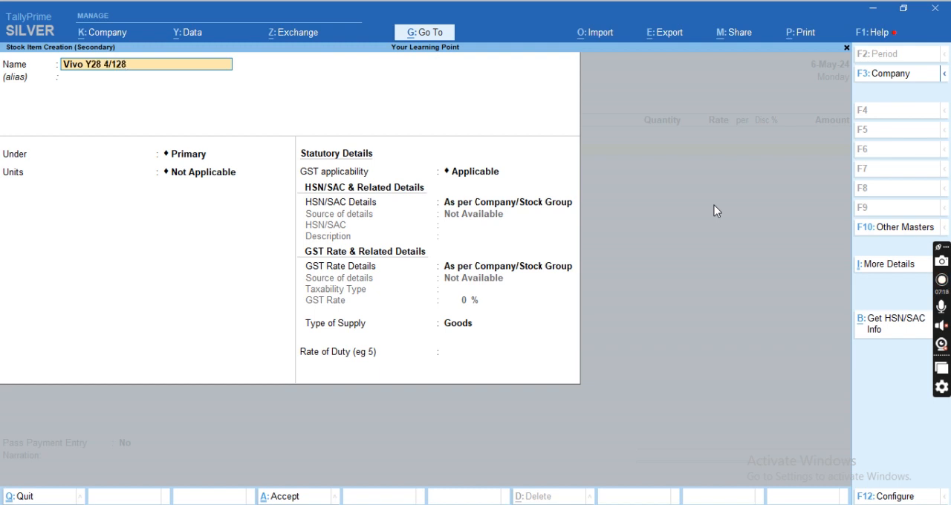
Place the new stock item under the Computer Desktop group and set its unit to nos.
key("Return")
key("Return")
key("Return")
key("BackSpace")
key("Down")
key("Return")
key("Down")
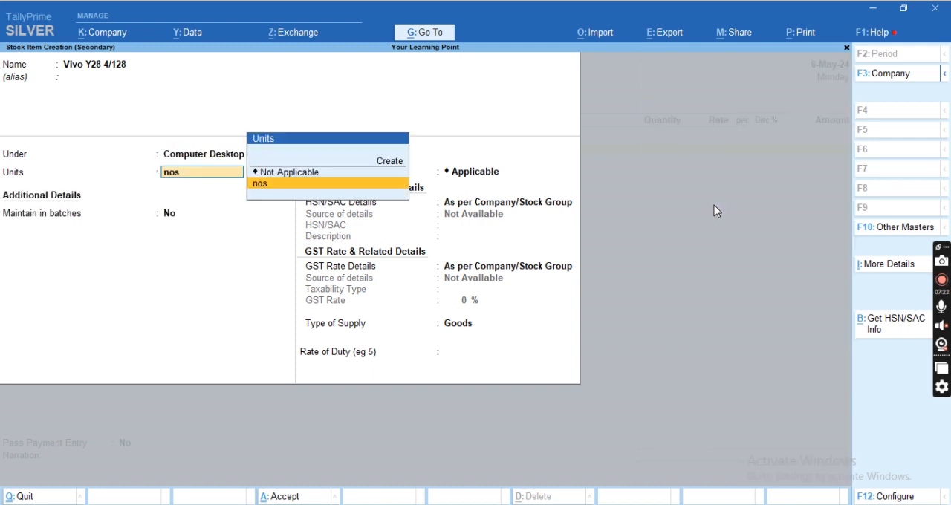
key("Return")
key("Return")
key("Return")
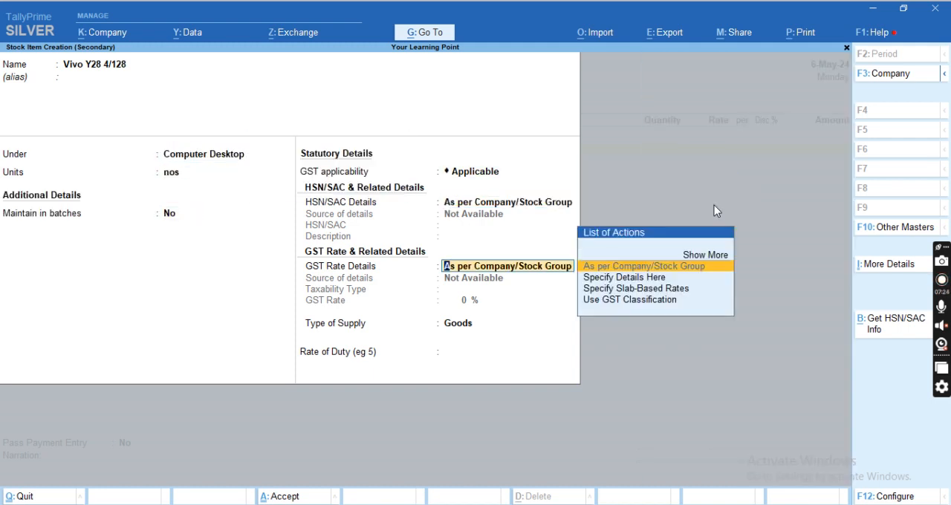
Specify HSN/SAC details directly for the stock item with code 8517.
key("BackSpace")
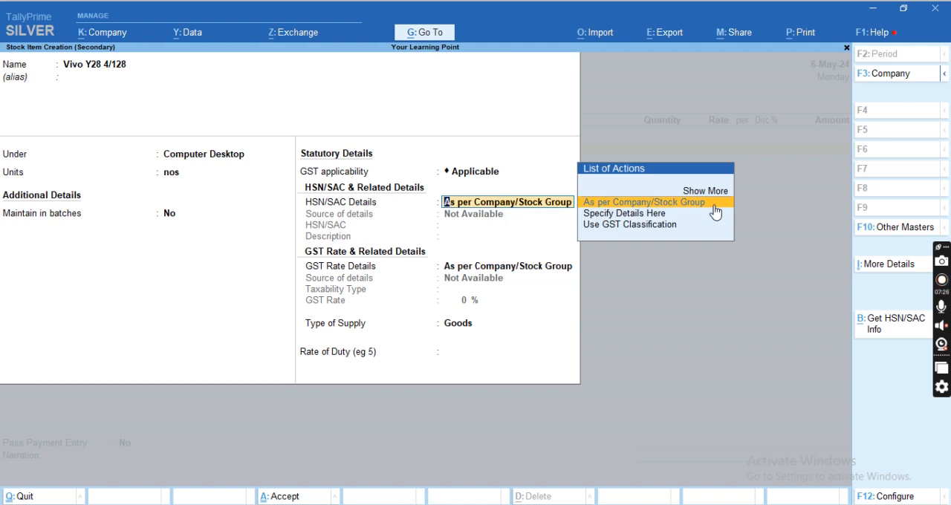
key("Down")
key("Return")
type("8517")
key("Return")
Specify GST rate details for the item as Taxable at 18%, and save it into the purchase voucher.
key("Down")
key("Down")
key("Down")
key("Up")
key("Up")
key("Return")
key("Return")
type("18")
key("Return")
key("Return")
Reopen the Vivo Y28 4/128 item for alteration, enable Maintain in batches and save it.
key("Return")
key("Return")
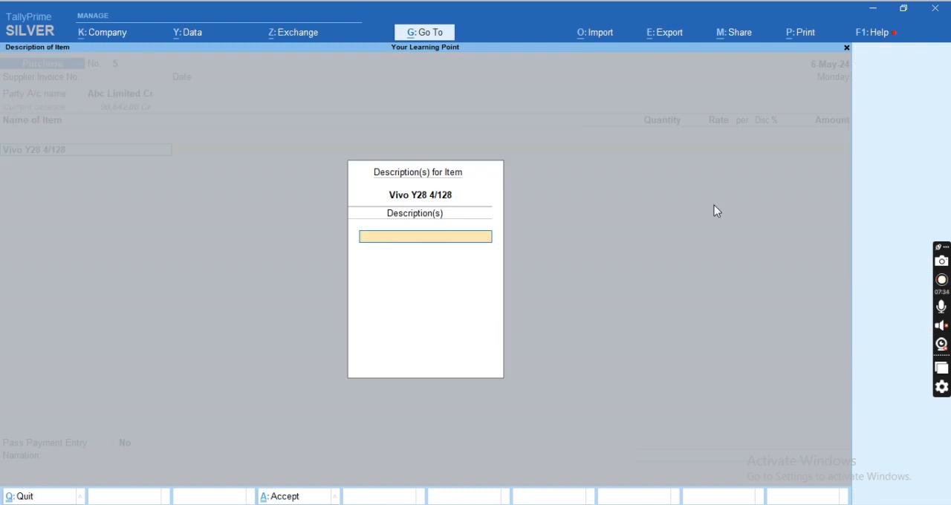
key("Return")
key("ctrl+Return")
key("Return")
key("Return")
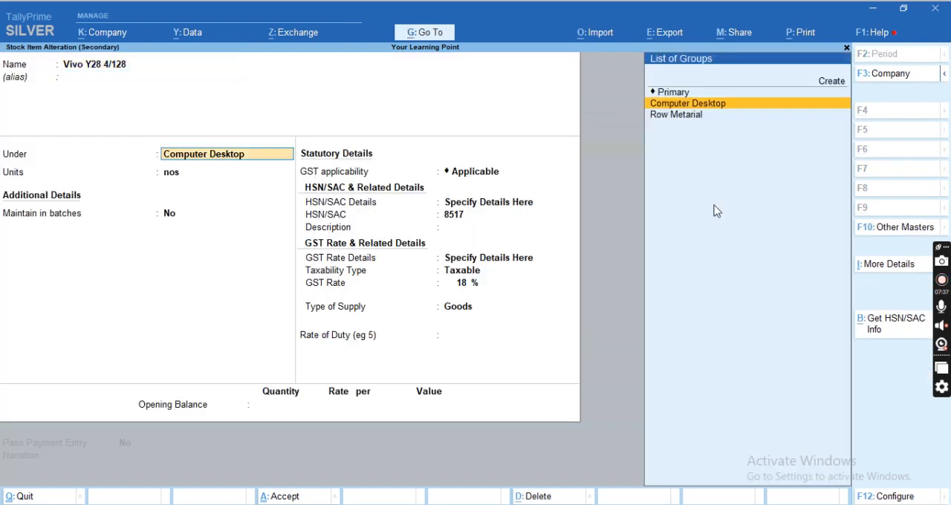
key("Return")
key("Return")
type("y")
key("Return")
key("Return")
key("Return")
key("Return")
key("Return")
key("ctrl+a")
key("Return")
key("Up")
key("Return")
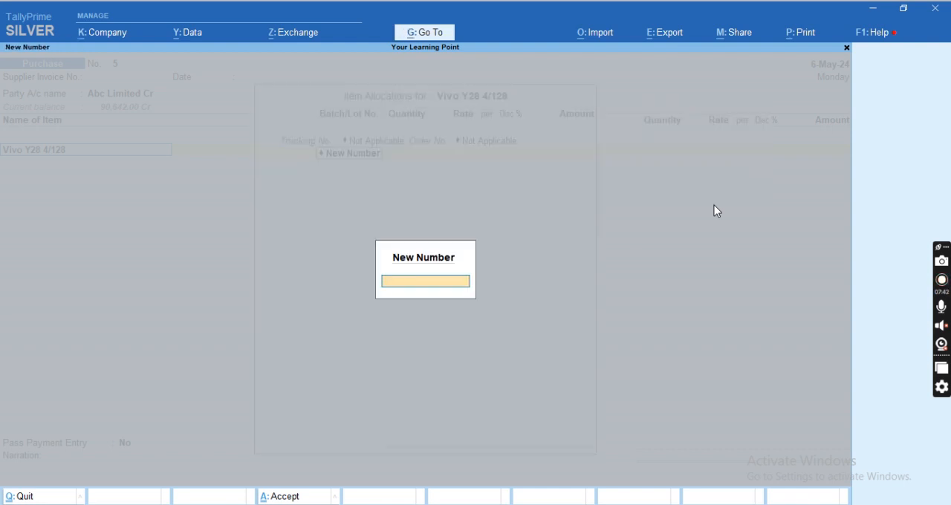
key("Return")
key("Return")
type("25146516164015655")
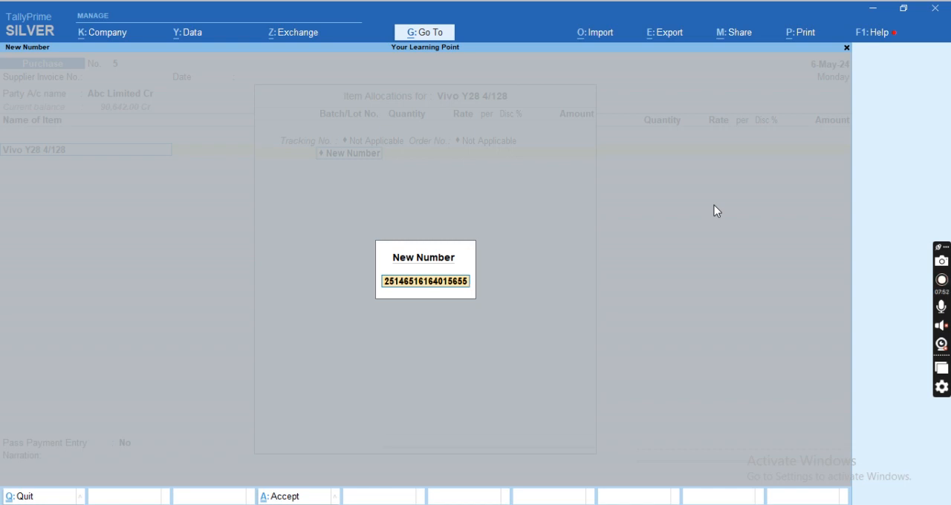
key("Return")
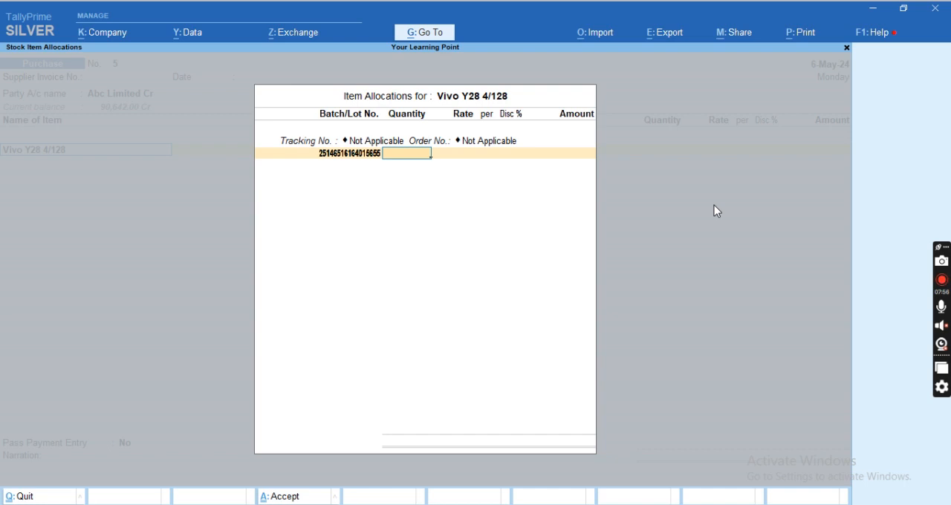
Set the first Vivo batch's quantity to 1 nos at a rate of 25012.
type("1")
key("Return")
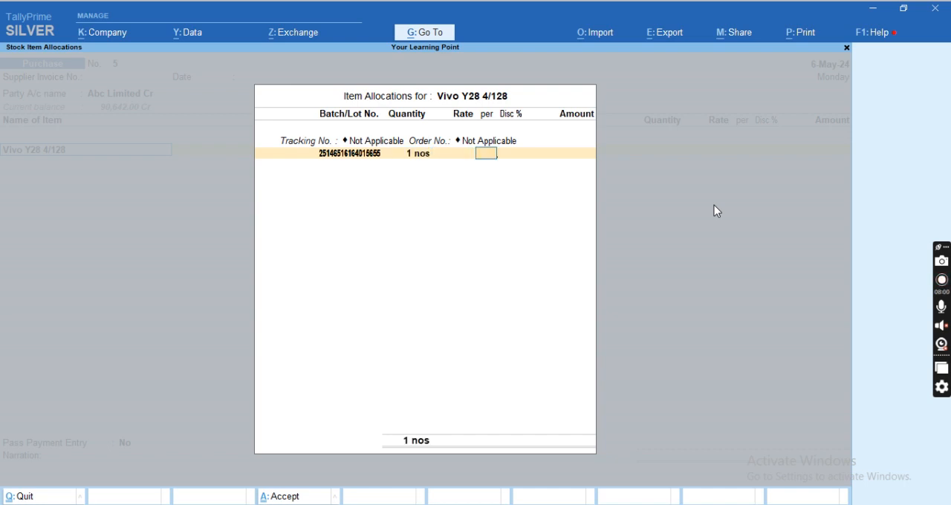
type("25012")
key("Return")
key("Return")
key("Return")
key("Down")
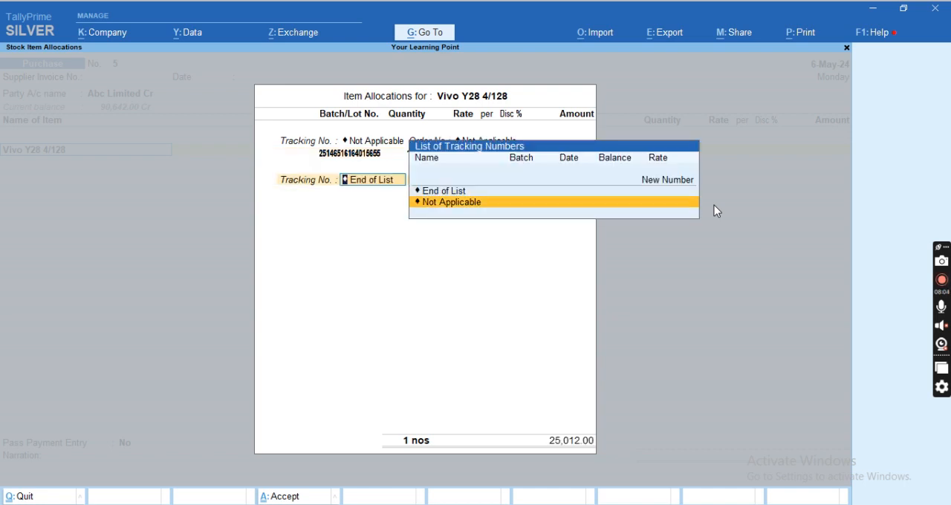
key("Return")
key("Return")
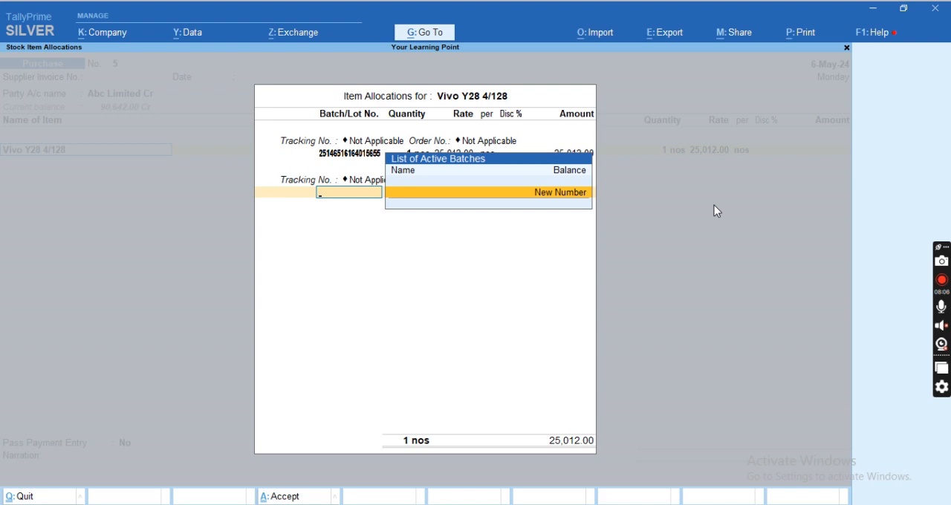
key("Return")
type("211566621")
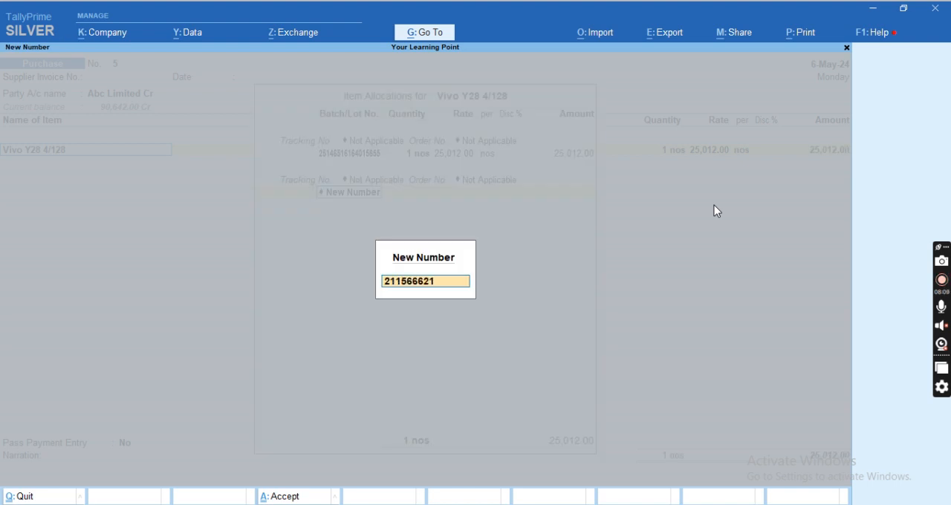
type("1")
key("Return")
type("1")
Set the second batch's quantity to 1 nos, then complete the item allocation and its accounting details.
key("Return")
key("Return")
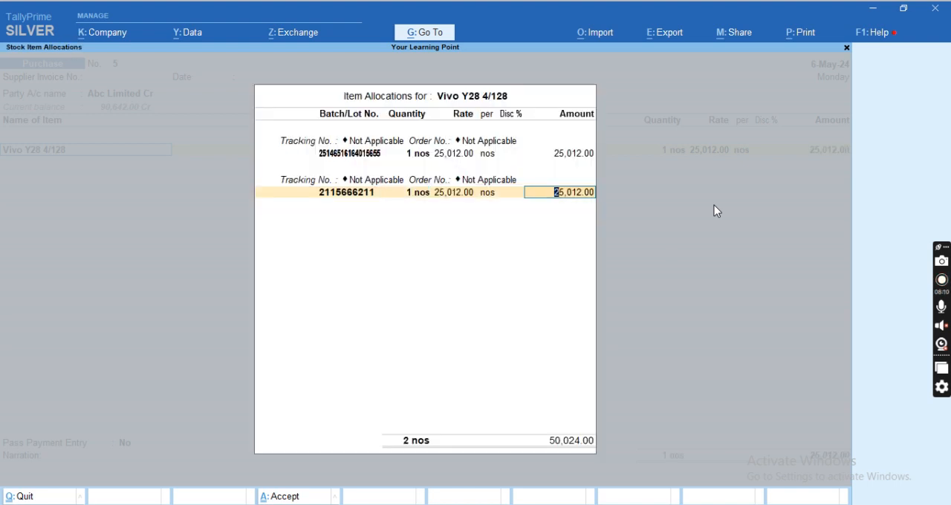
key("Return")
key("Return")
key("Return")
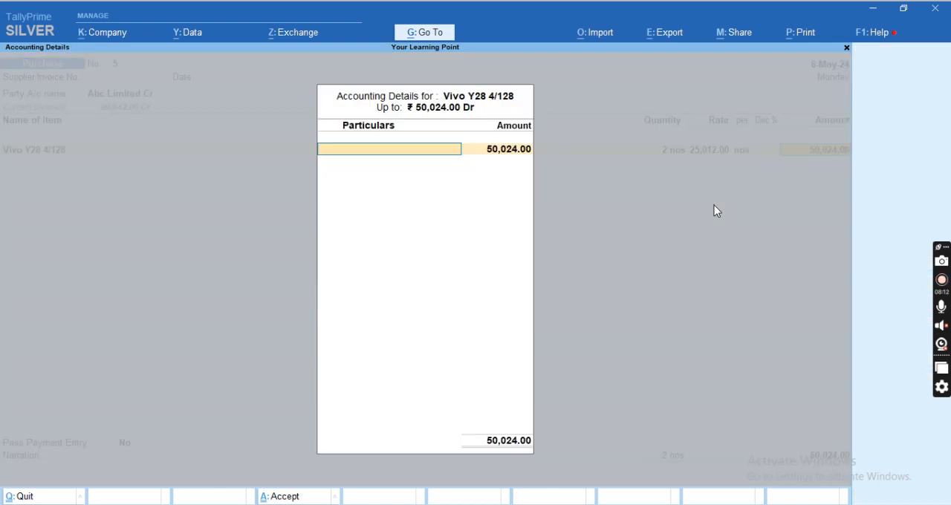
Add the CGST, SGST and Roud Off ledgers to the purchase voucher and save it.
key("Return")
key("Return")
type("Cgs")
key("Return")
key("Return")
key("Return")
type("Sgs")
key("Return")
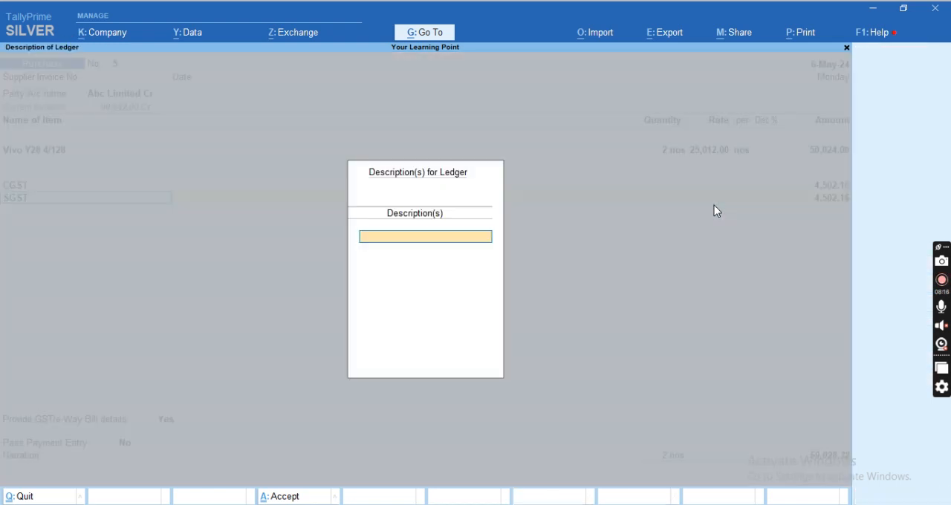
key("Return")
key("Return")
type("ro")
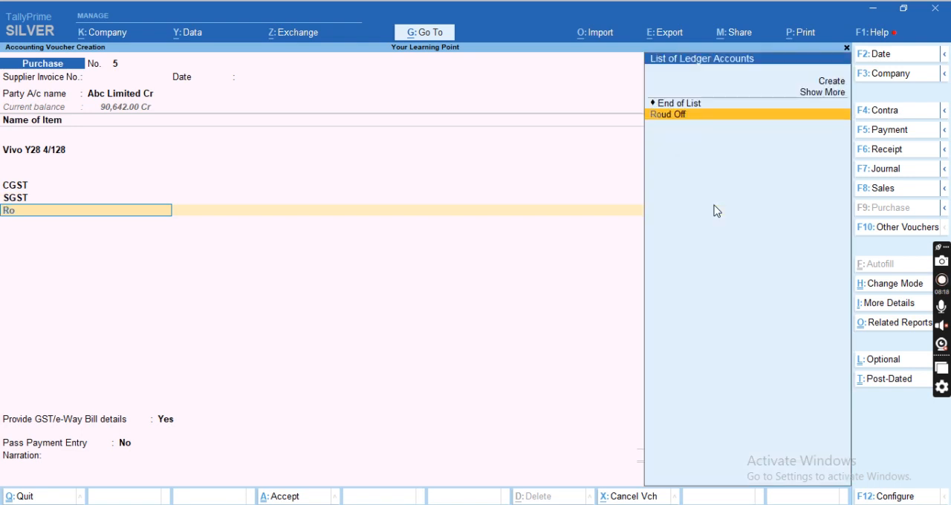
key("Return")
key("Return")
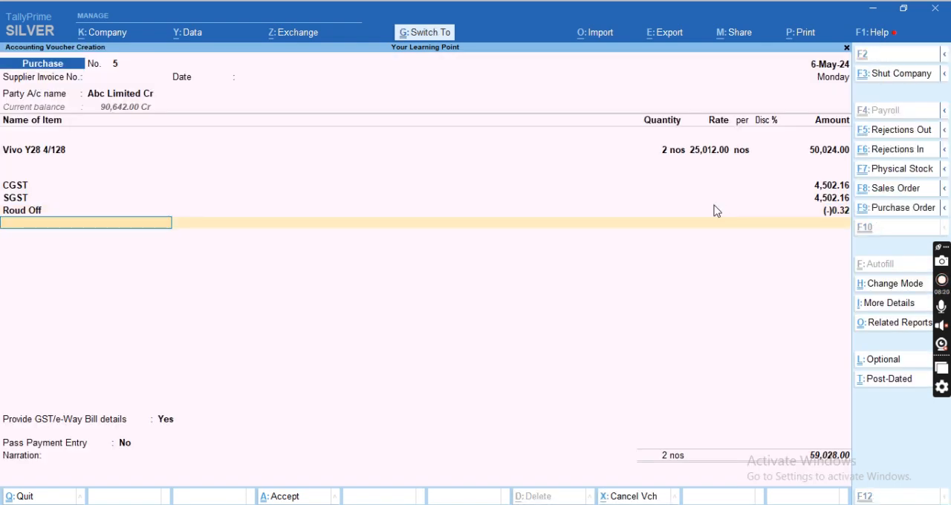
key("ctrl+a")
Open the Stock Summary's Computer Desktop group and expand Vivo Y28 4/128 into its batches.
key("Escape")
key("Escape")
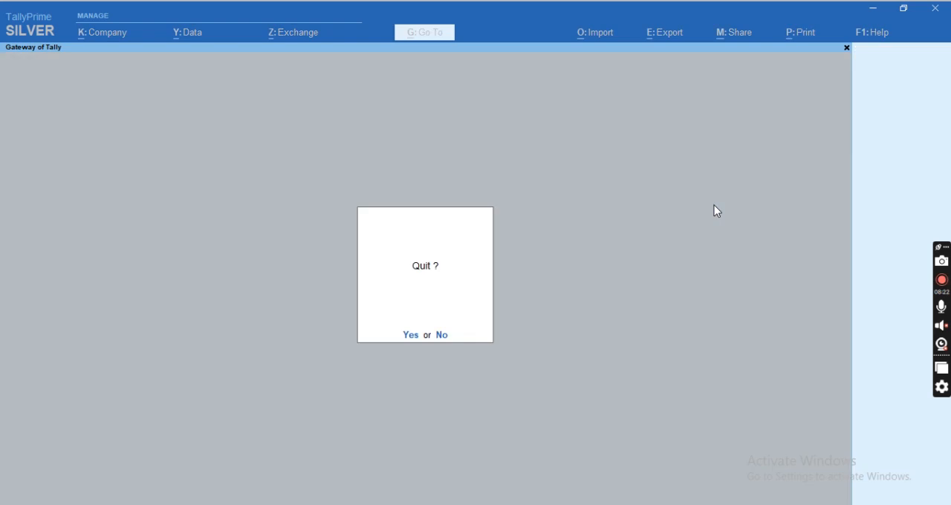
key("Escape")
key("s")
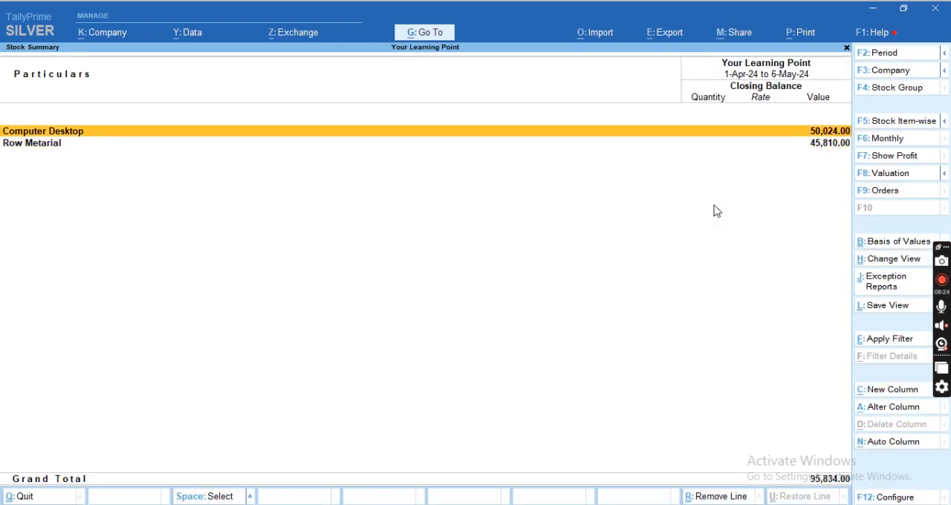
key("Return")
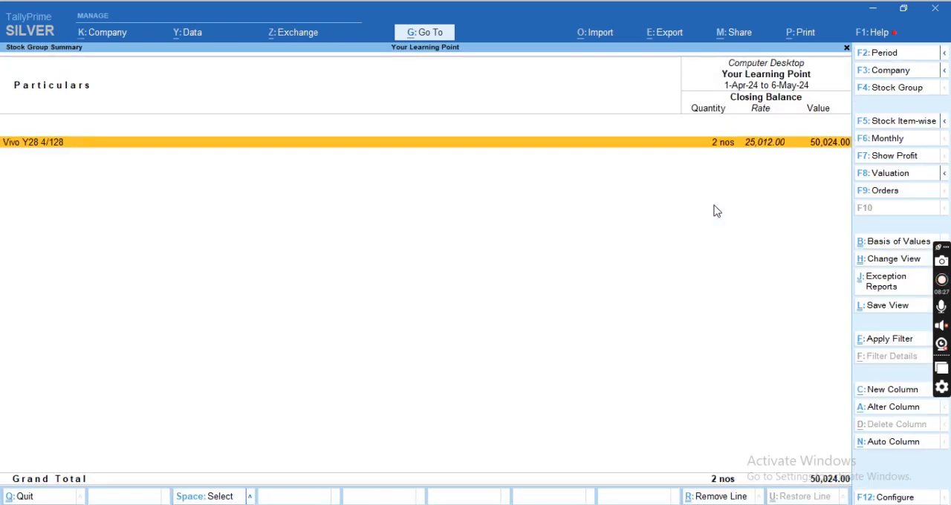
key("shift+Return")
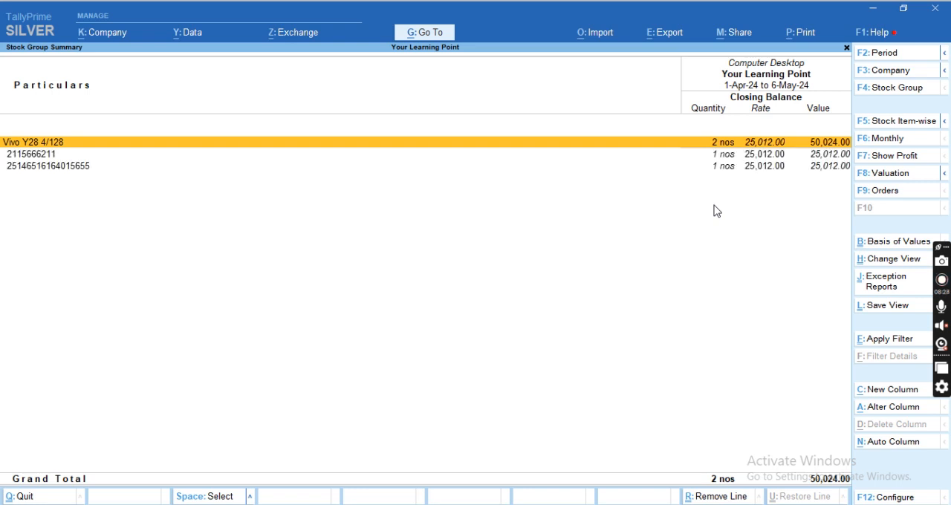
key("Down")
key("Down")
key("Up")
key("Down")
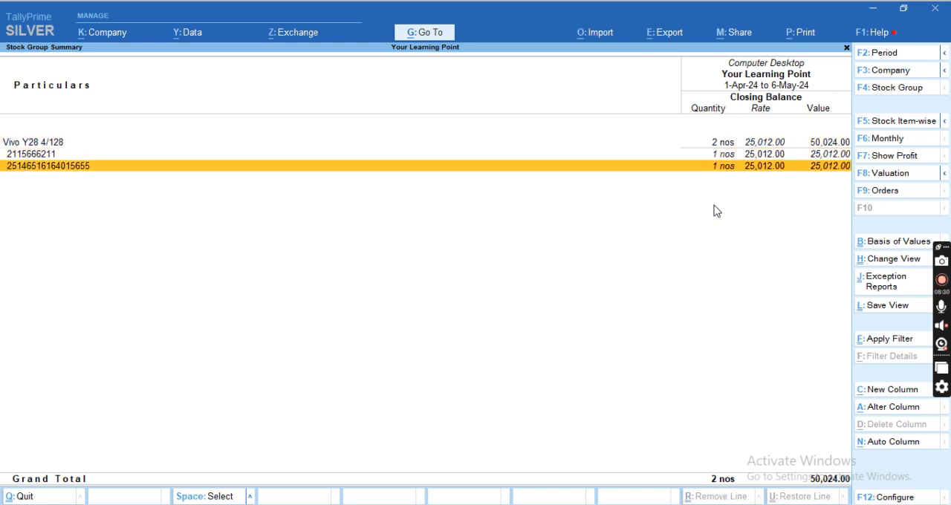
key("Up")
key("Down")
key("Up")
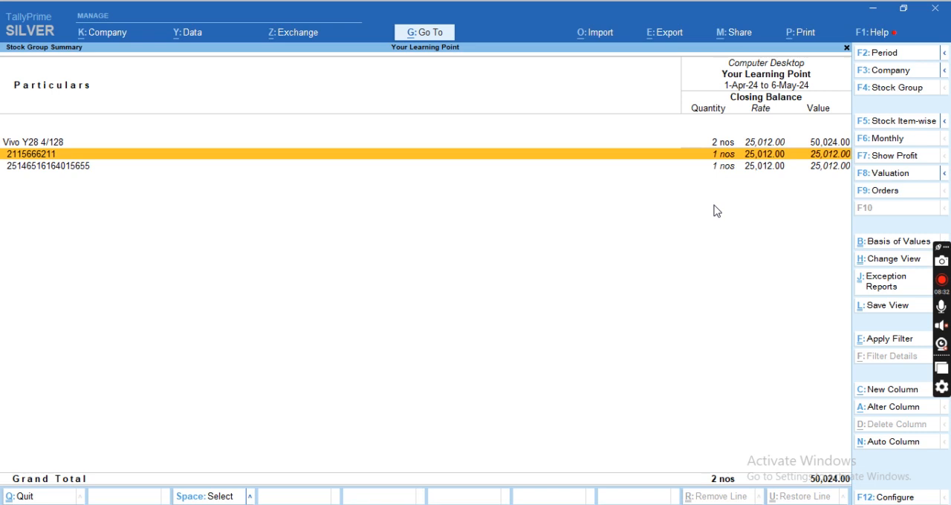
key("Down")
key("Up")
key("Escape")
key("Escape")
key("Escape")
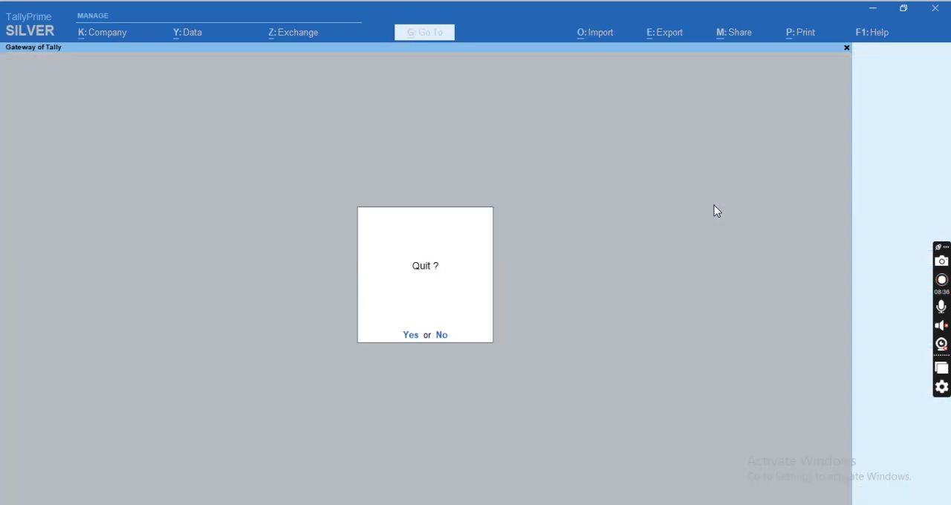
key("Escape")
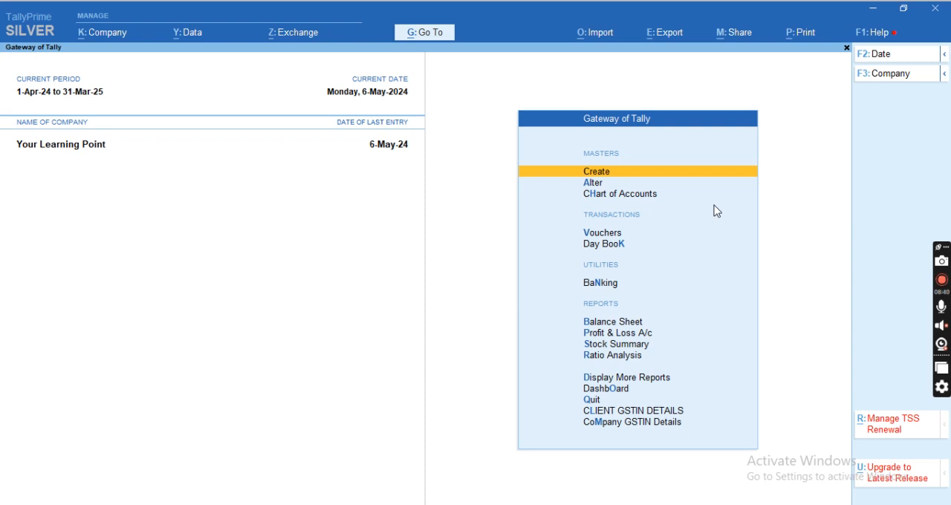
Open the Batch summary report from the Inventory Books under Display More Reports.
key("Up")
key("Up")
key("Up")
key("Up")
key("Up")
key("Return")
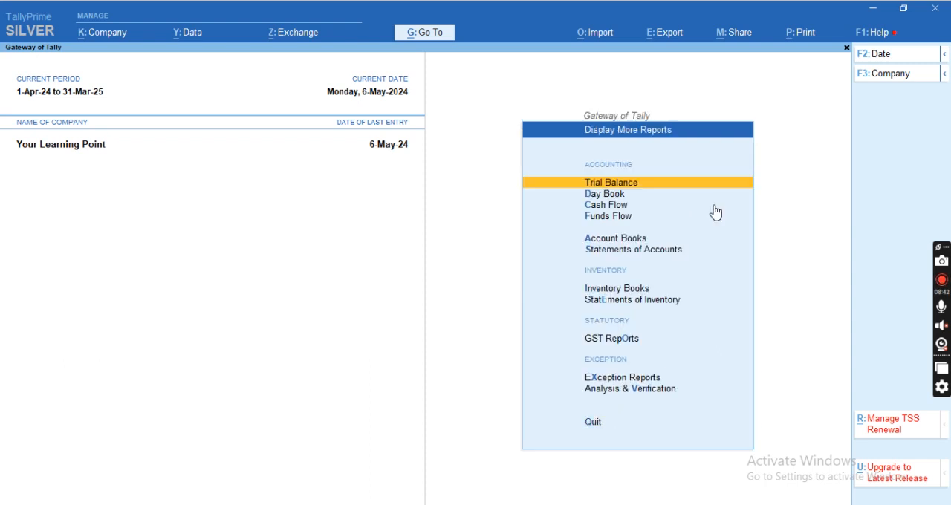
key("Up")
key("Up")
key("Up")
key("Up")
key("Up")
key("Up")
key("Return")
key("Down")
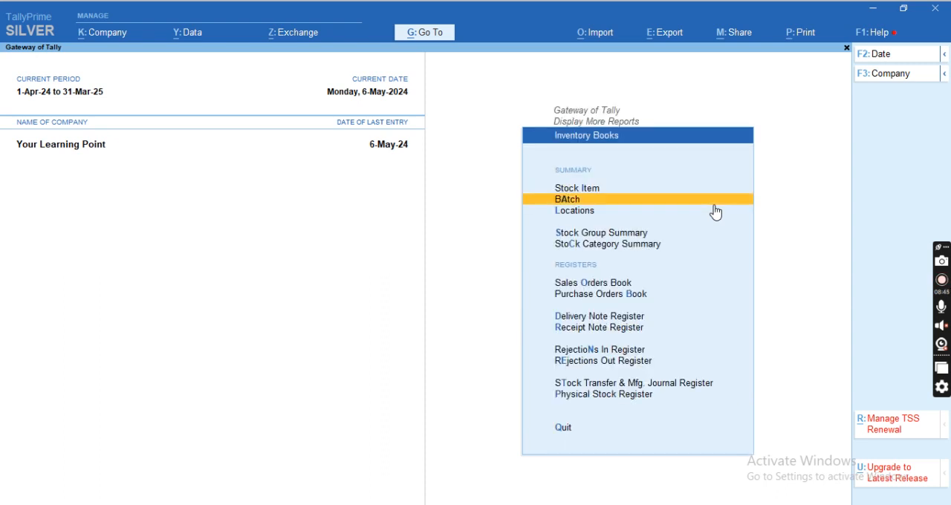
key("Return")
key("Down")
key("Down")
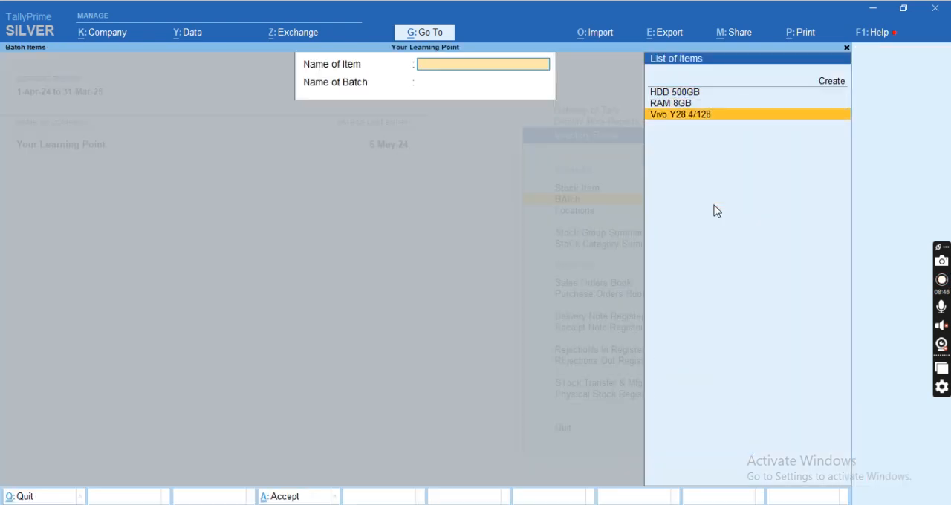
key("Return")
key("Down")
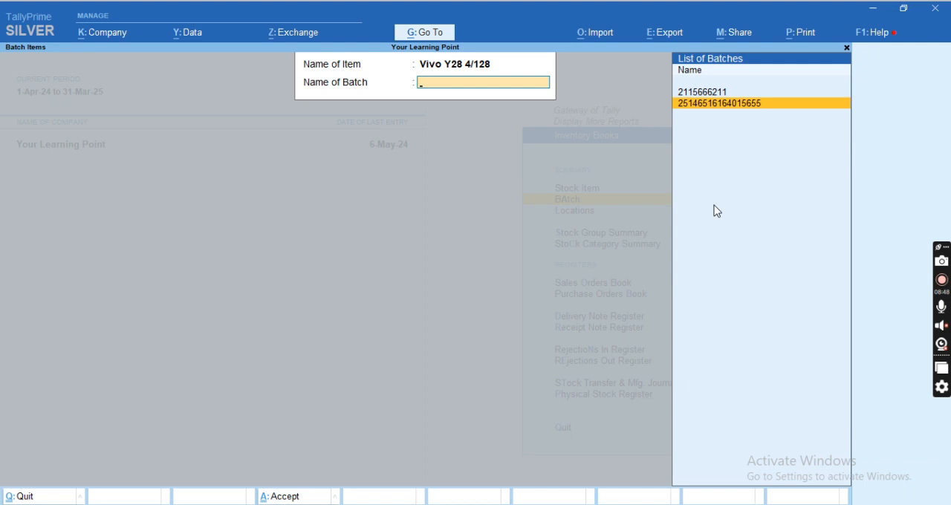
key("Return")
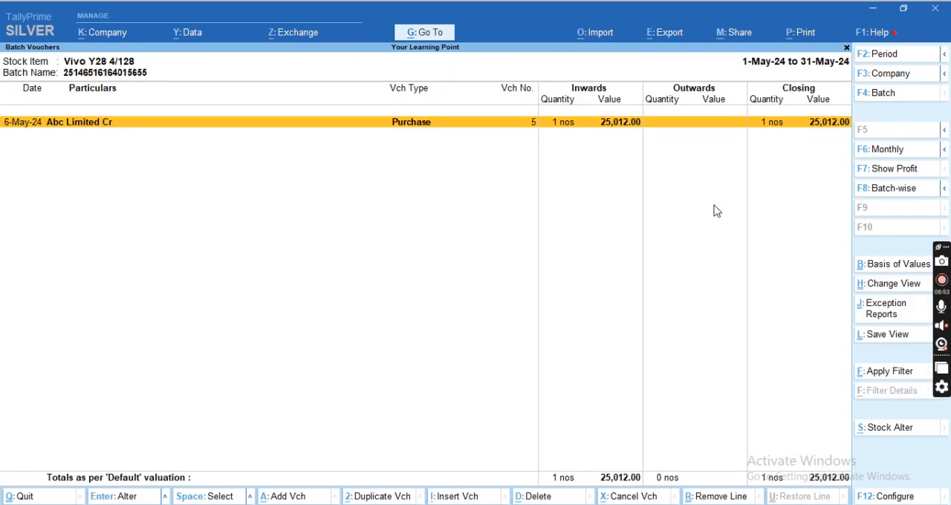
Close the batch voucher report, return to the Gateway of Tally, and dismiss the WhatsApp notification.
key("Escape")
key("Escape")
key("Escape")
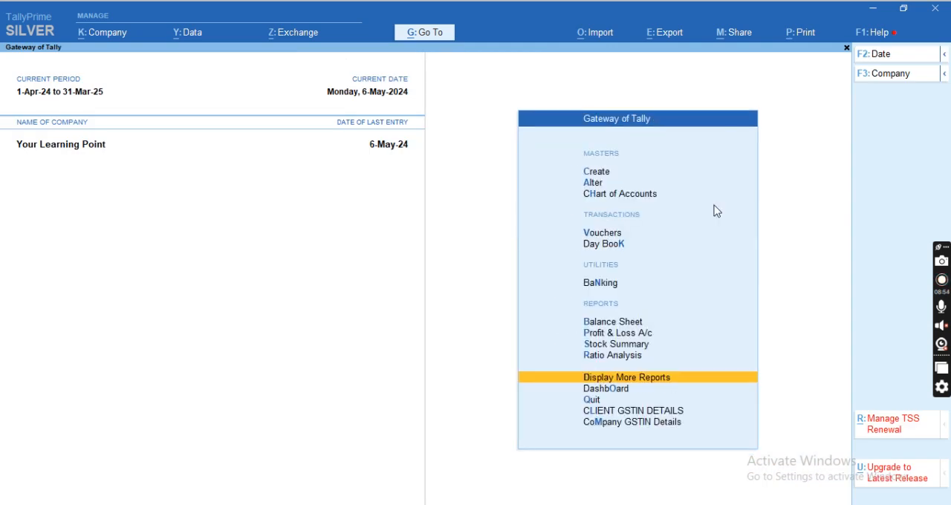
key("Escape")
key("Escape")
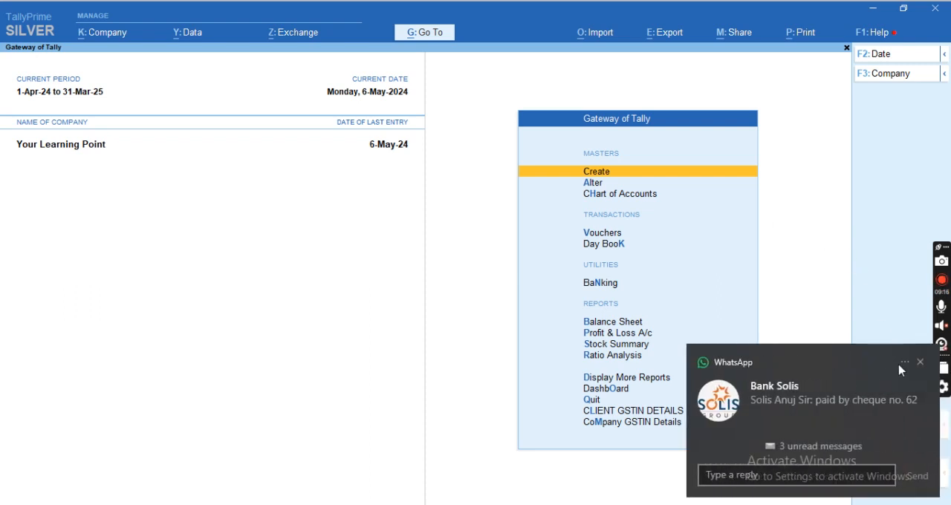
left_click(921, 363)
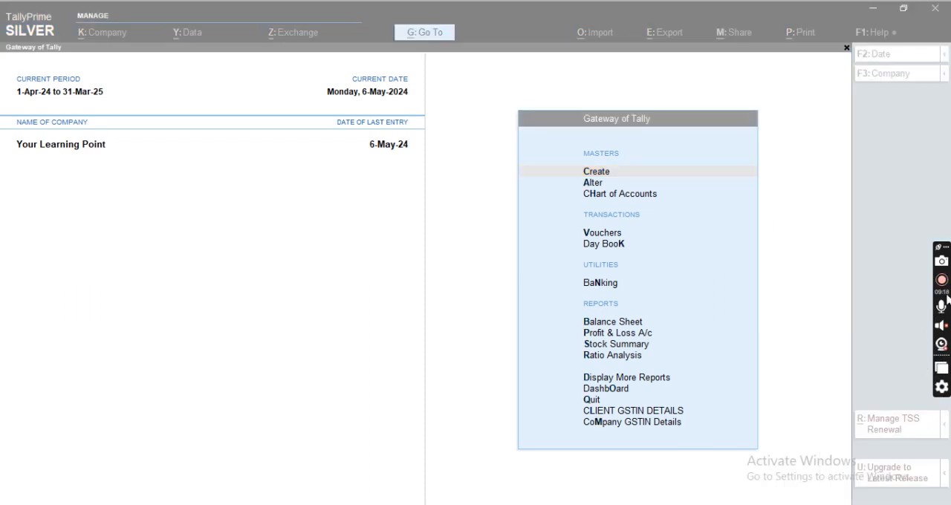